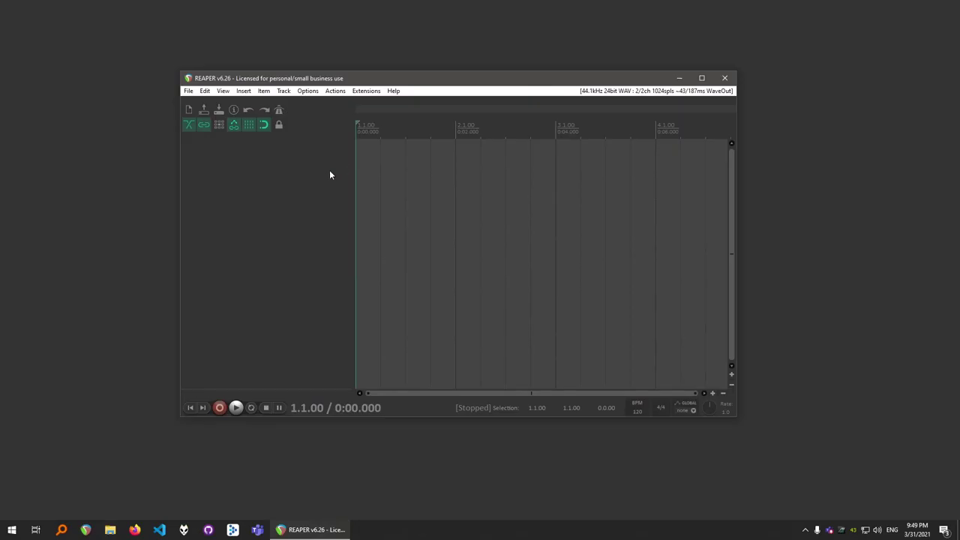
click(366, 93)
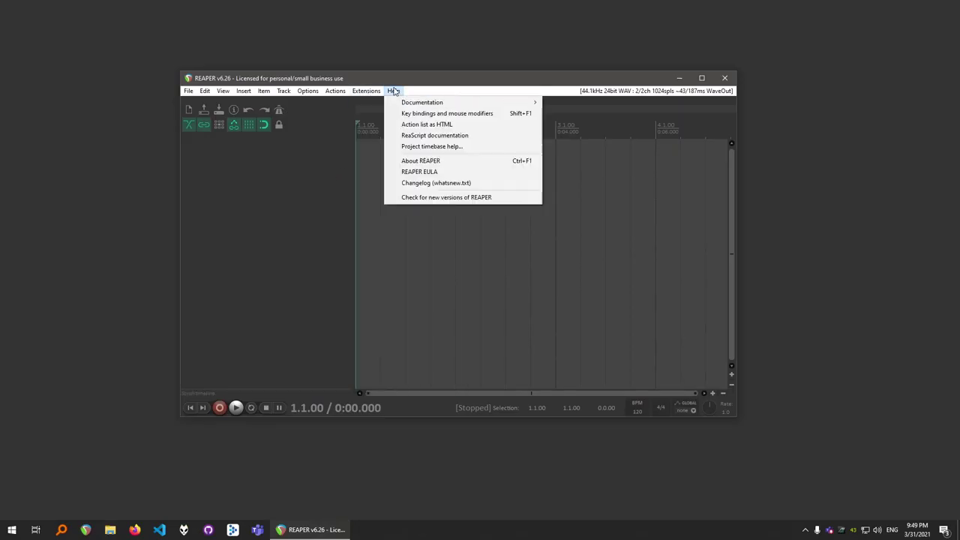
mouse_move(390, 102)
click(481, 135)
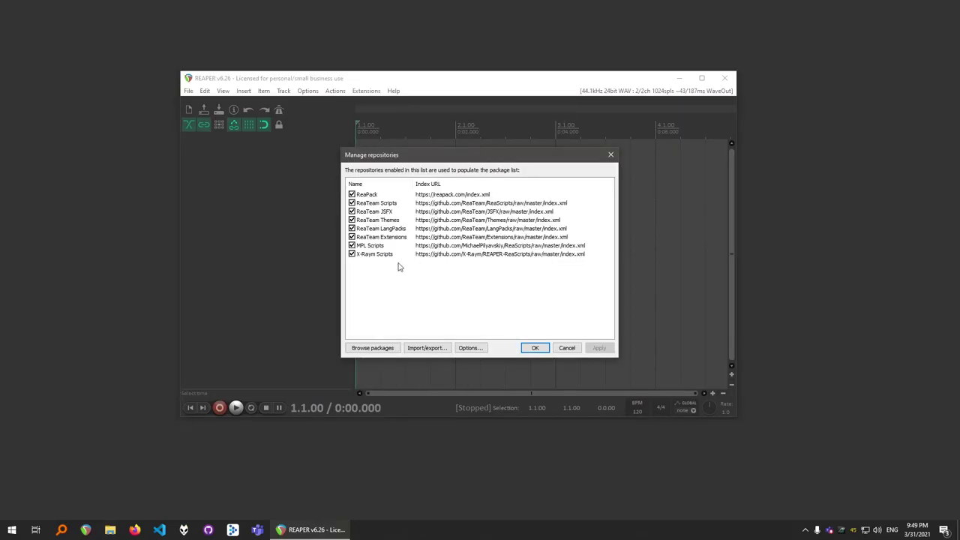
click(426, 348)
click(433, 358)
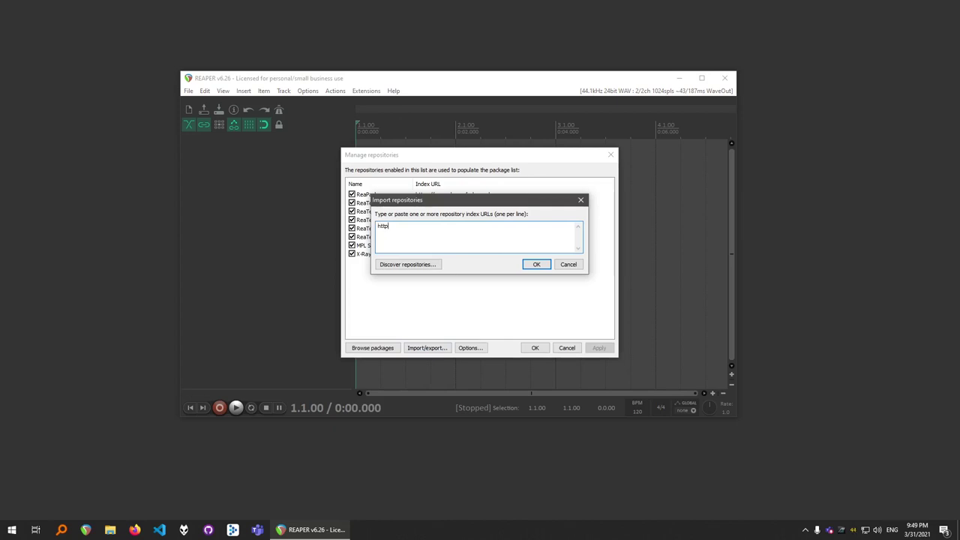
text(http://premium.lkc.tools)
click(536, 264)
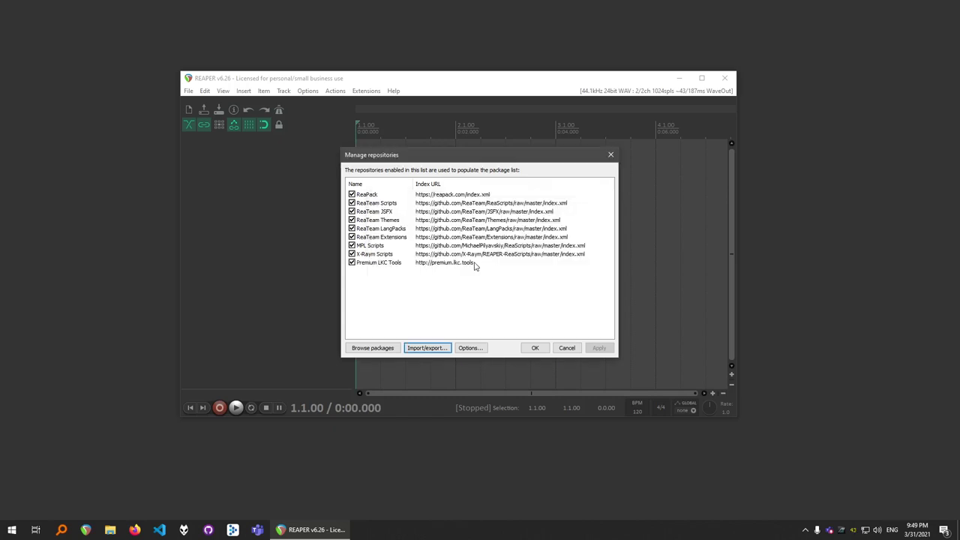
Find the "render blocks" package among the ReaPack packages, install it, and close the repository dialogs
click(372, 347)
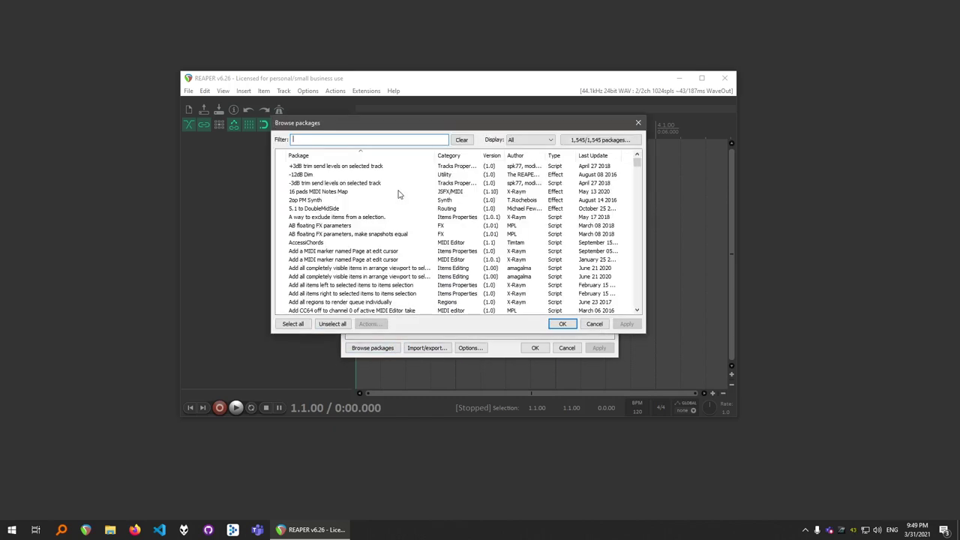
text(render blocks)
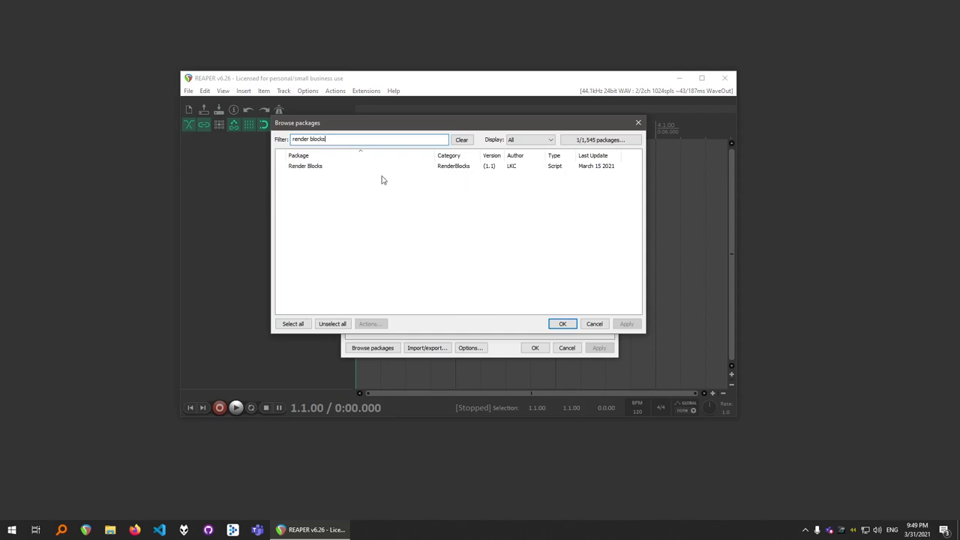
right_click(313, 166)
click(332, 173)
click(626, 323)
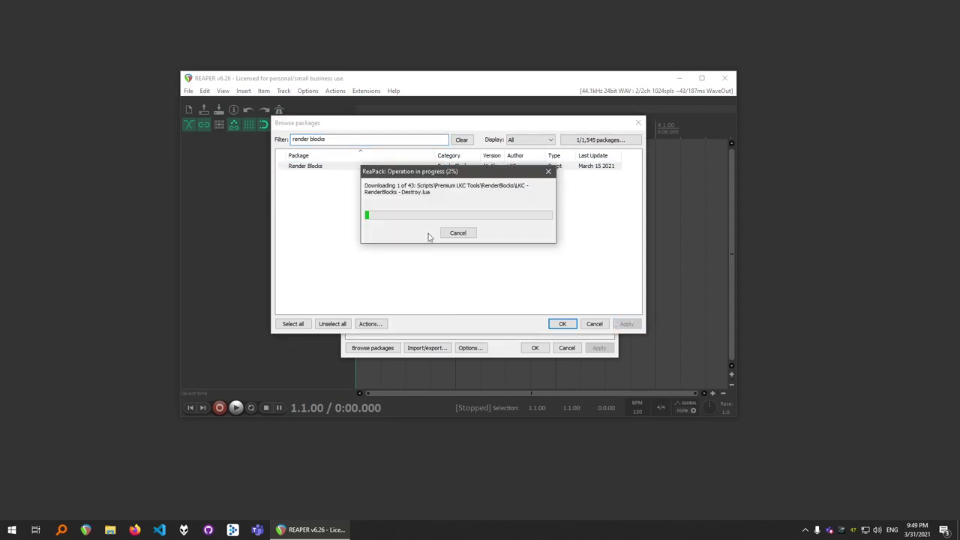
click(458, 341)
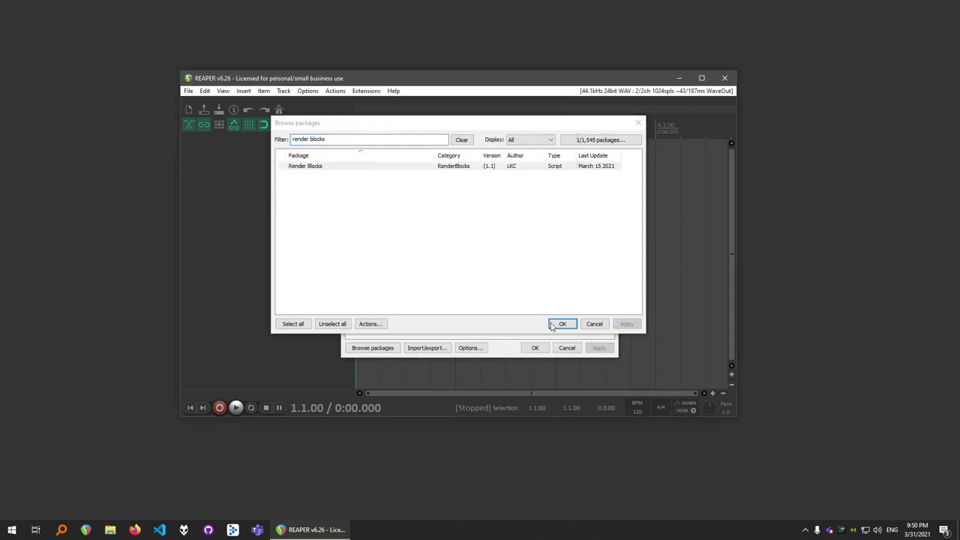
click(562, 323)
click(534, 347)
In the action list, assign the shortcut 3 to the LKC RenderBlocks Destroy script, overriding the existing mapping
click(336, 91)
click(412, 153)
drag(375, 102, 512, 155)
click(456, 209)
click(395, 338)
text(b)
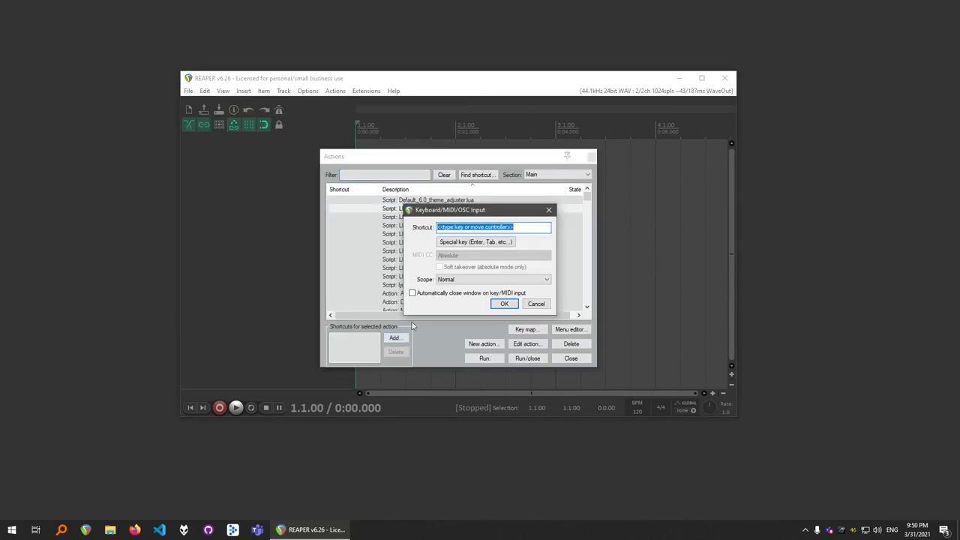
text(3)
click(504, 304)
click(474, 303)
Assign Alt+F2 to the RenderBlocks Enter metatag script and Shift+F2 to the Enter name (no prefix) script
click(448, 217)
click(395, 337)
key(alt+F2)
click(500, 304)
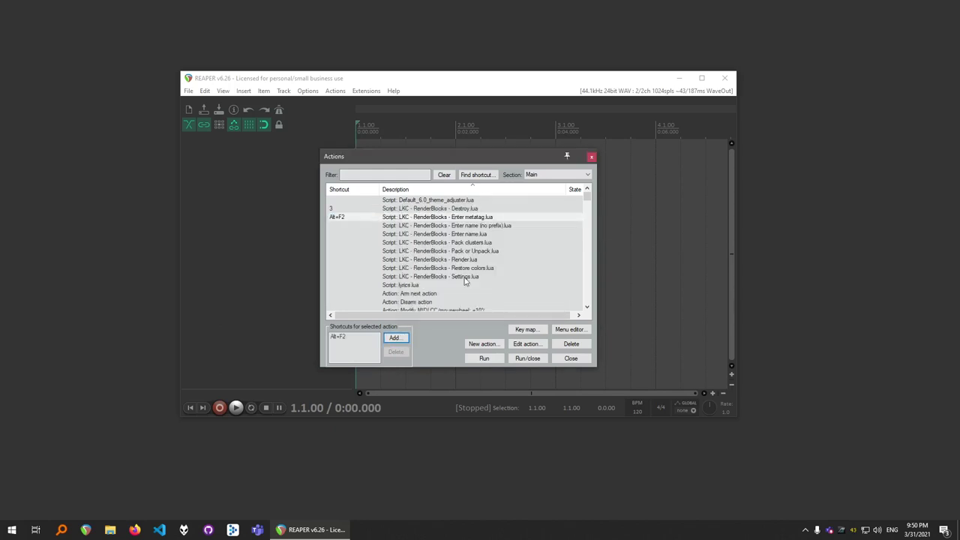
click(450, 225)
click(395, 338)
key(shift+F2)
click(504, 303)
Assign F2 to the RenderBlocks Enter name script and Shift+2 to the Pack clusters script
click(453, 234)
click(395, 338)
key(F2)
click(495, 301)
click(509, 304)
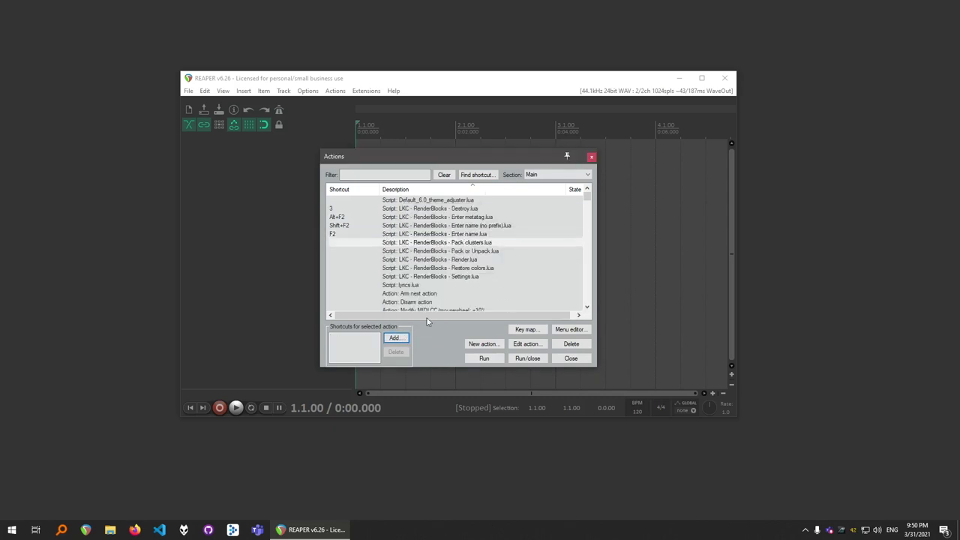
click(396, 338)
key(shift+2)
click(504, 303)
click(474, 303)
Assign 2 to the RenderBlocks Pack or Unpack script and F8 to the Render script, overriding existing mappings
click(449, 251)
click(396, 337)
key(2)
click(502, 304)
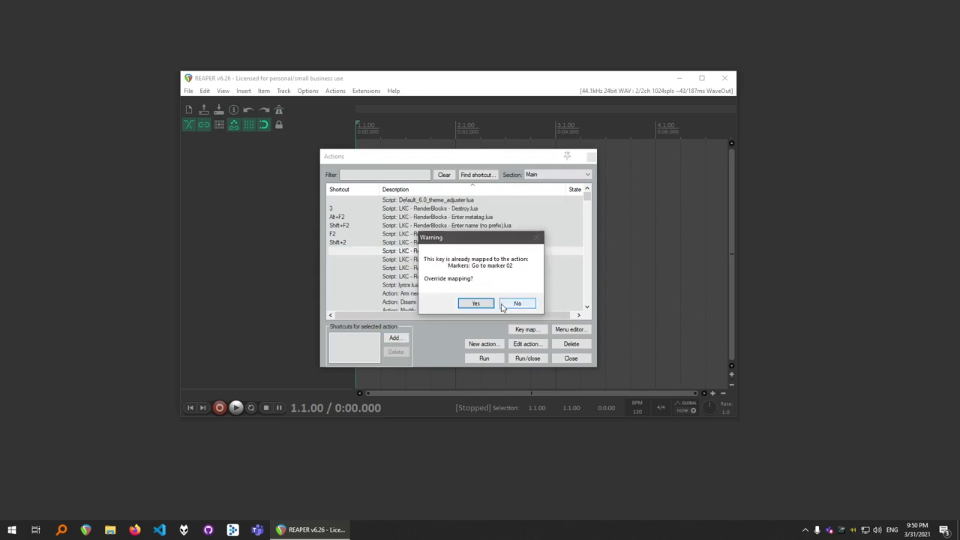
click(476, 303)
click(472, 259)
click(396, 338)
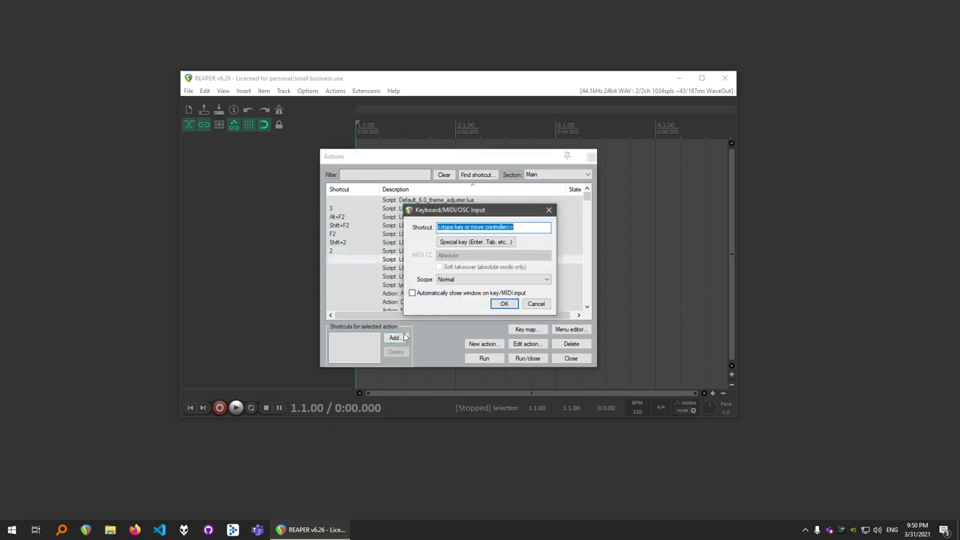
key(F8)
click(504, 303)
click(475, 302)
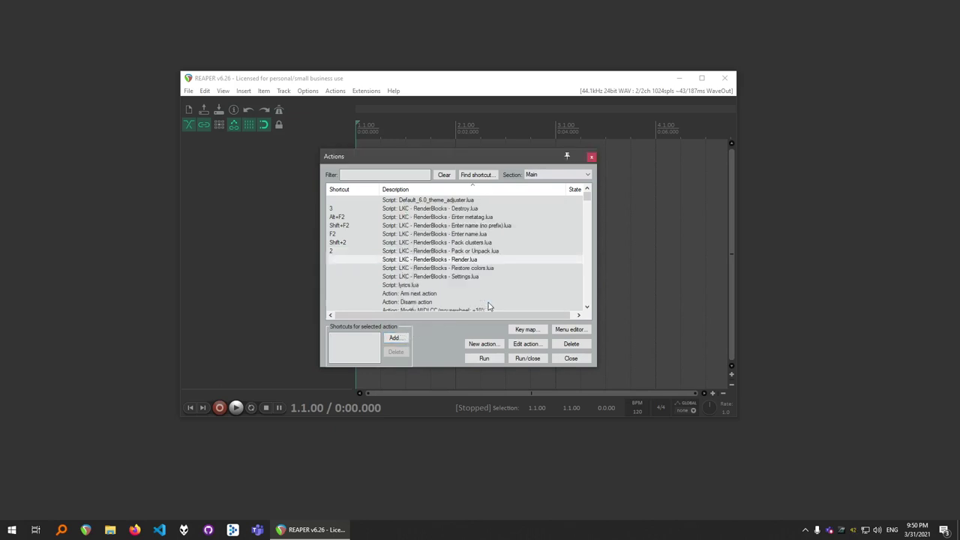
Assign Ctrl+Alt+C to the RenderBlocks Restore colors script and Ctrl+Alt+W to the Settings script, and close the action list
click(453, 268)
click(396, 338)
key(ctrl+alt+c)
click(504, 303)
click(450, 276)
click(396, 337)
key(ctrl+alt+w)
click(504, 303)
click(571, 358)
Customize the main toolbar by adding the LKC RenderBlocks Settings script to it
right_click(327, 119)
click(351, 166)
click(203, 341)
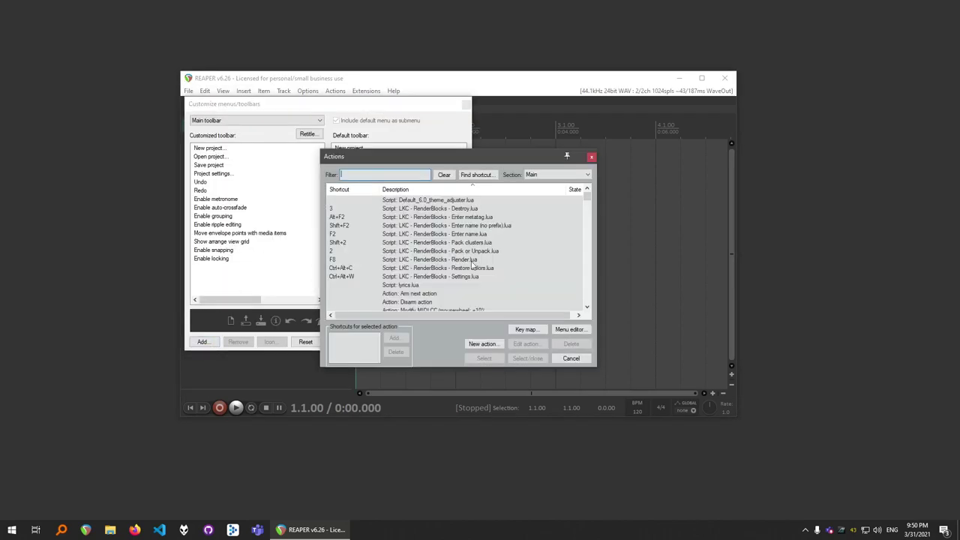
double_click(459, 276)
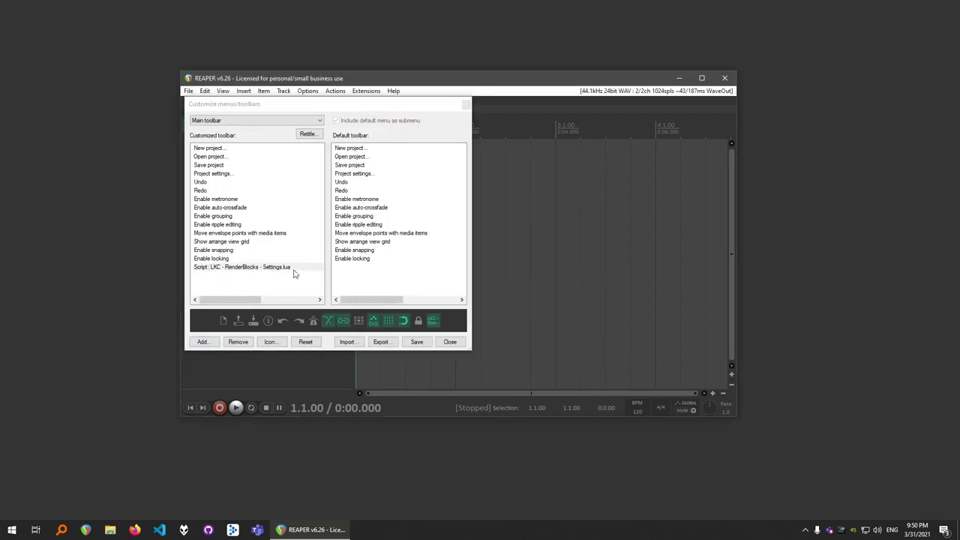
Give the new Settings toolbar entry the first icon matching "render", and save the toolbar
click(431, 320)
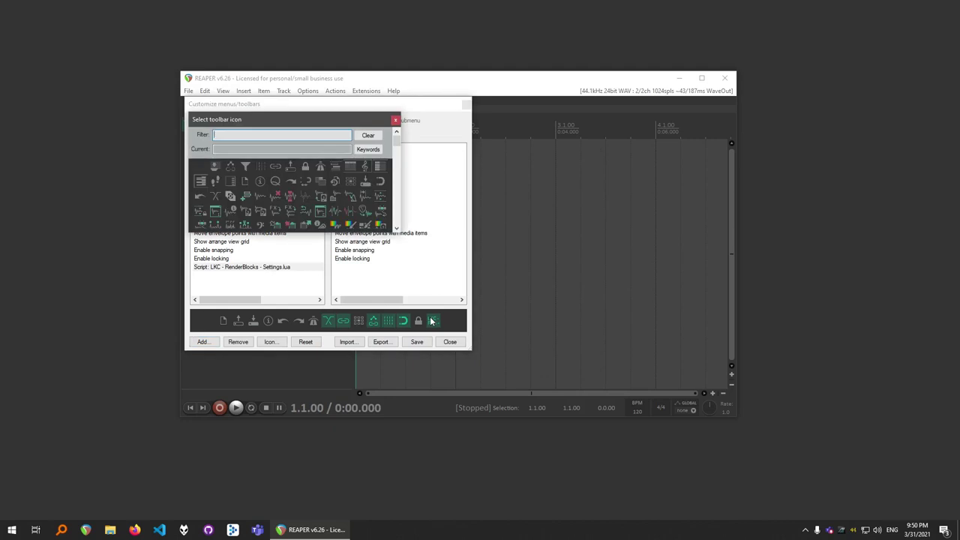
text(render)
click(204, 166)
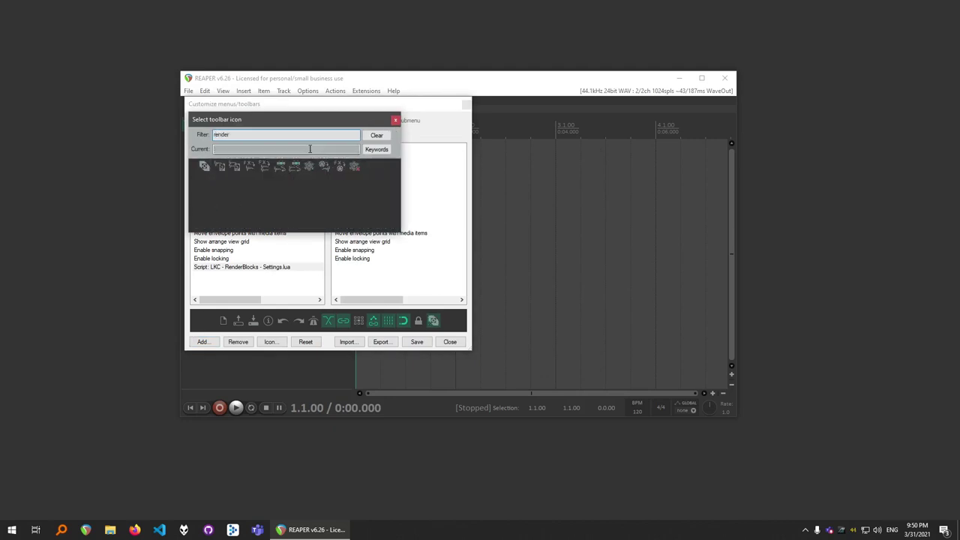
click(395, 120)
click(417, 343)
click(449, 341)
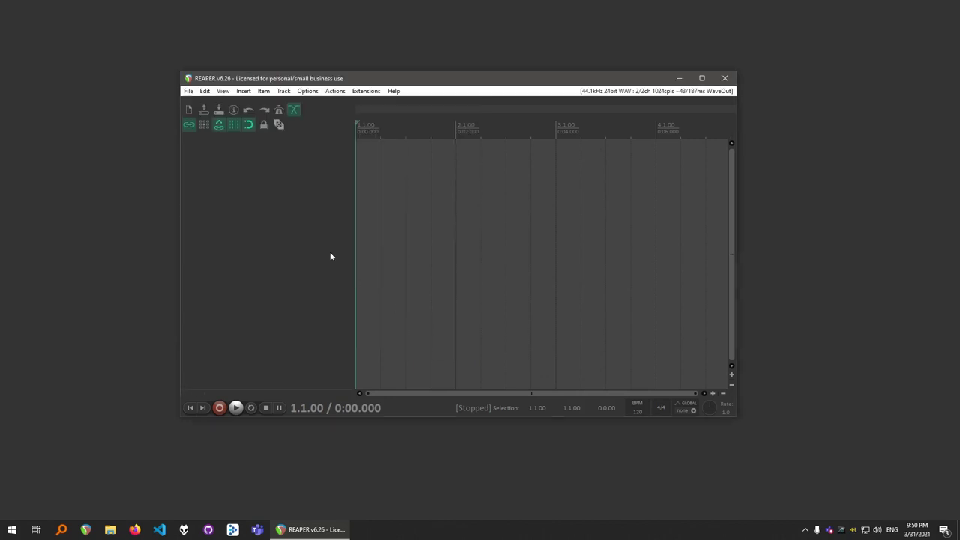
Run the new toolbar entry to view the Render Blocks settings window
click(278, 124)
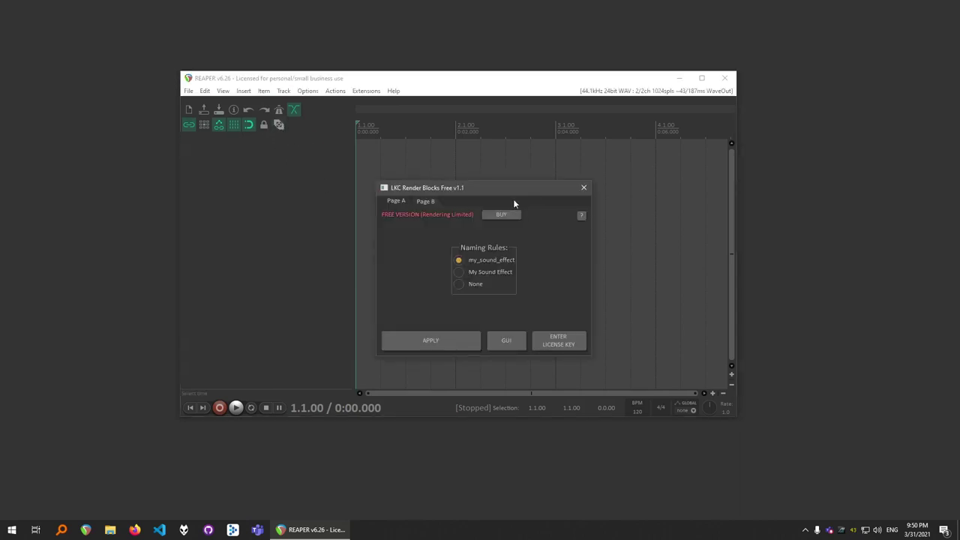
click(583, 188)
click(278, 124)
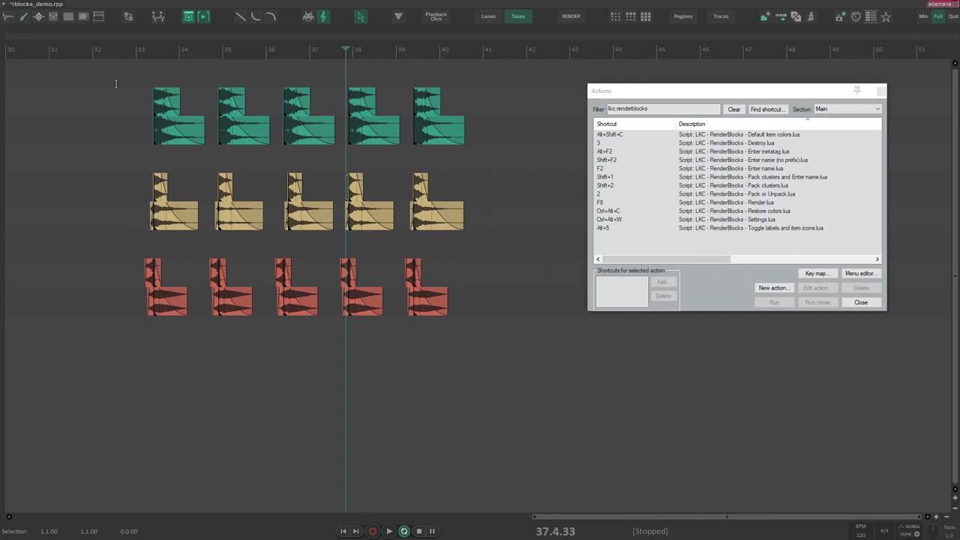
Pack every item cluster in the three rows into its own render block, and unpack them again
drag(116, 84, 476, 288)
key(shift+2)
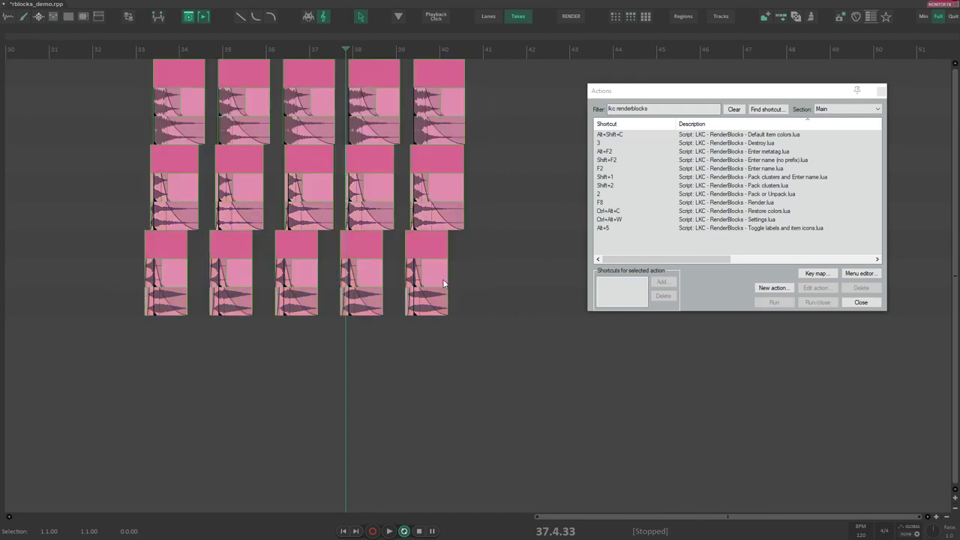
key(2)
click(99, 102)
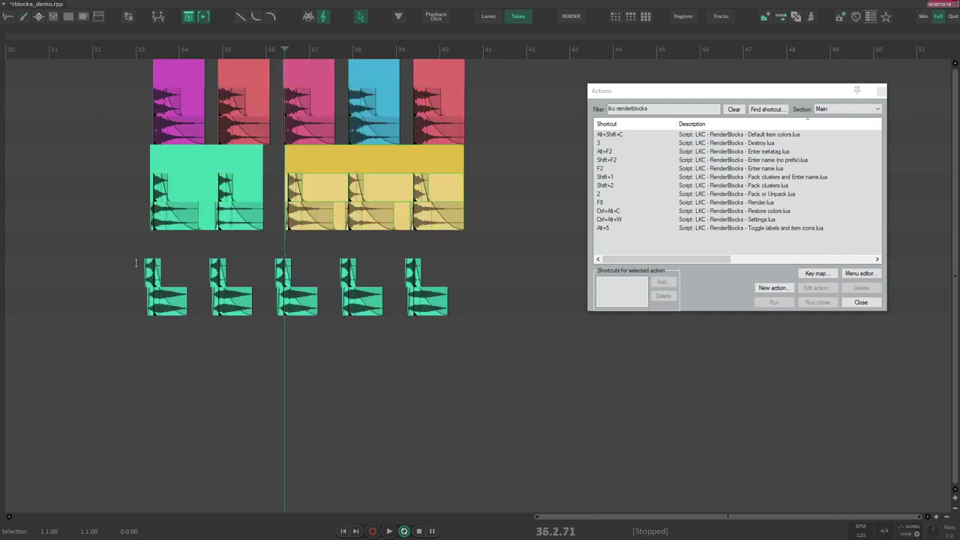
Pack the lowest row's first three clusters into one render block and its last two into another
drag(107, 253, 330, 327)
key(2)
drag(354, 247, 438, 323)
key(2)
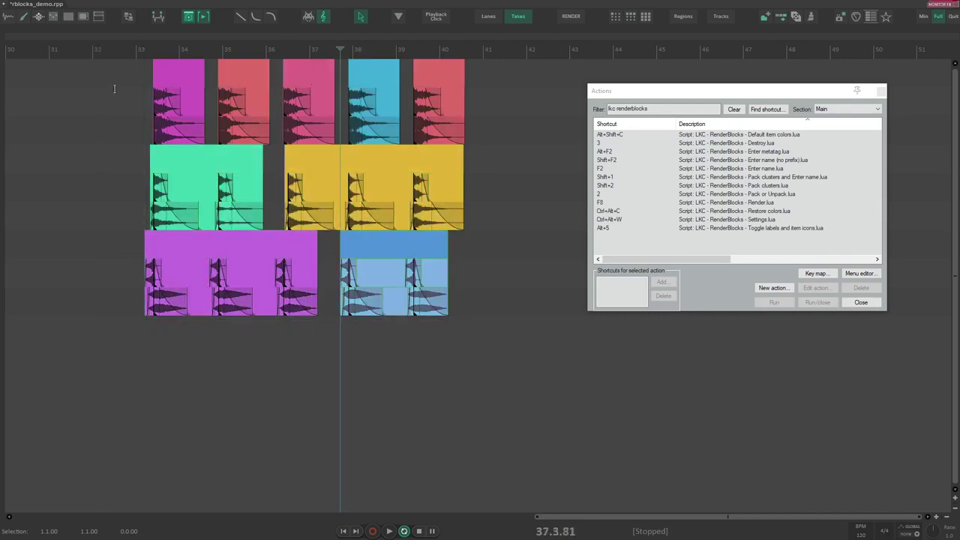
Unpack all render blocks and reset all items to their default colors with the Default item colors script
key(2)
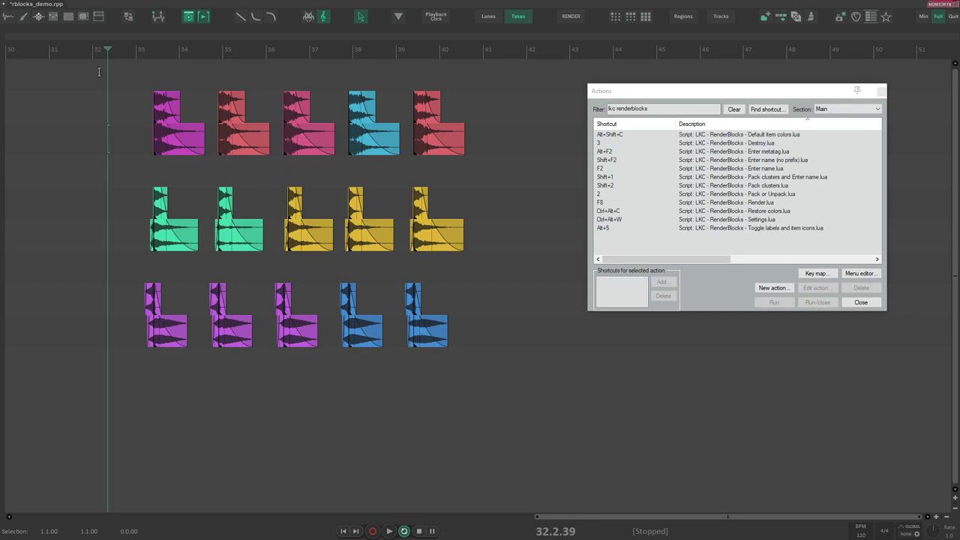
drag(97, 71, 474, 359)
click(739, 139)
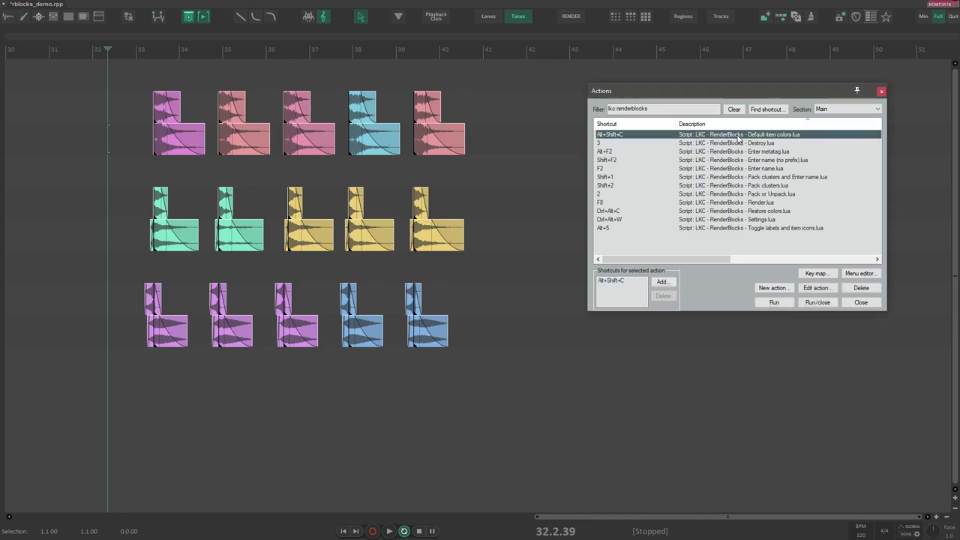
click(774, 301)
click(182, 163)
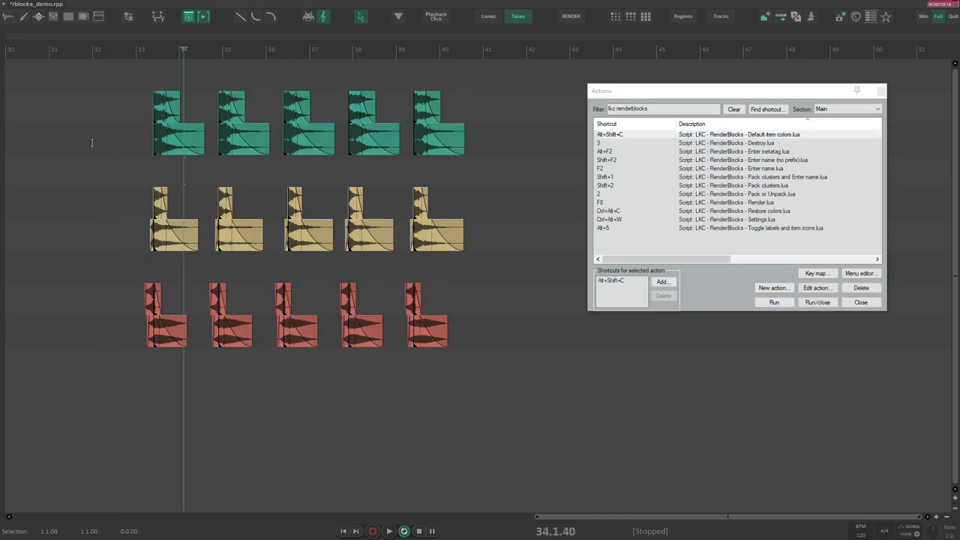
Run the Destroy script on all the items, and toggle Pack or Unpack on the whole selection
double_click(6, 153)
double_click(233, 142)
click(707, 143)
drag(105, 93, 509, 337)
key(3)
drag(120, 75, 511, 367)
key(2)
Pack all clusters into individual render blocks and give them the metatag note "this is a comment"
click(784, 152)
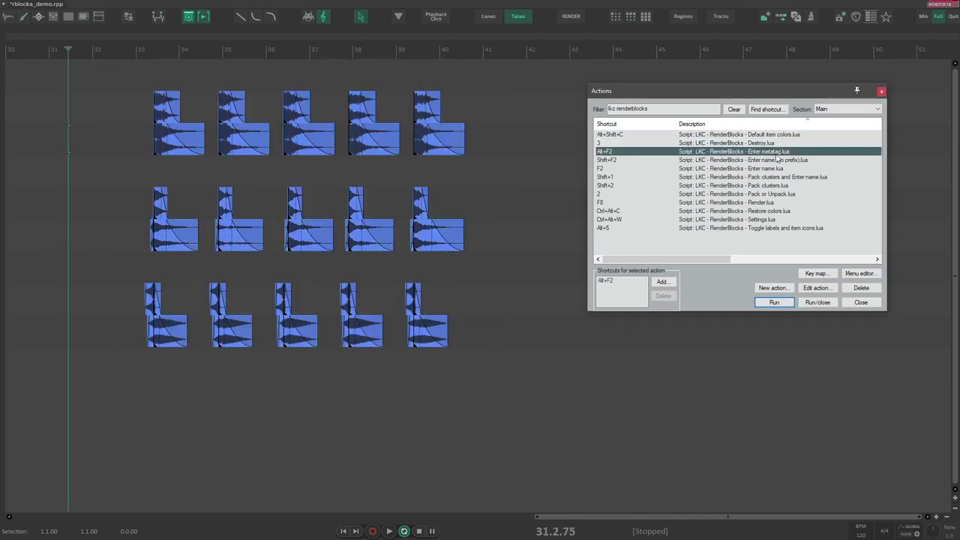
drag(126, 93, 524, 372)
key(shift+2)
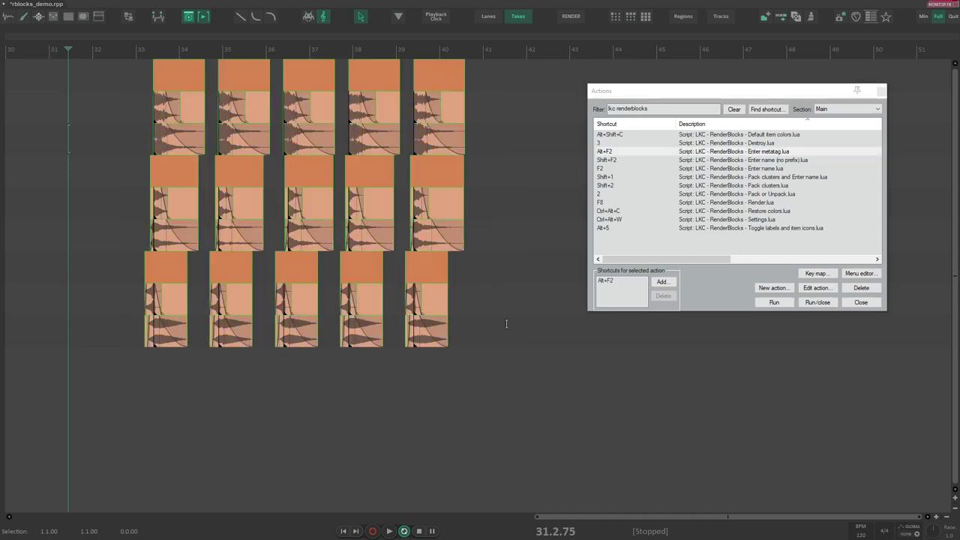
click(773, 304)
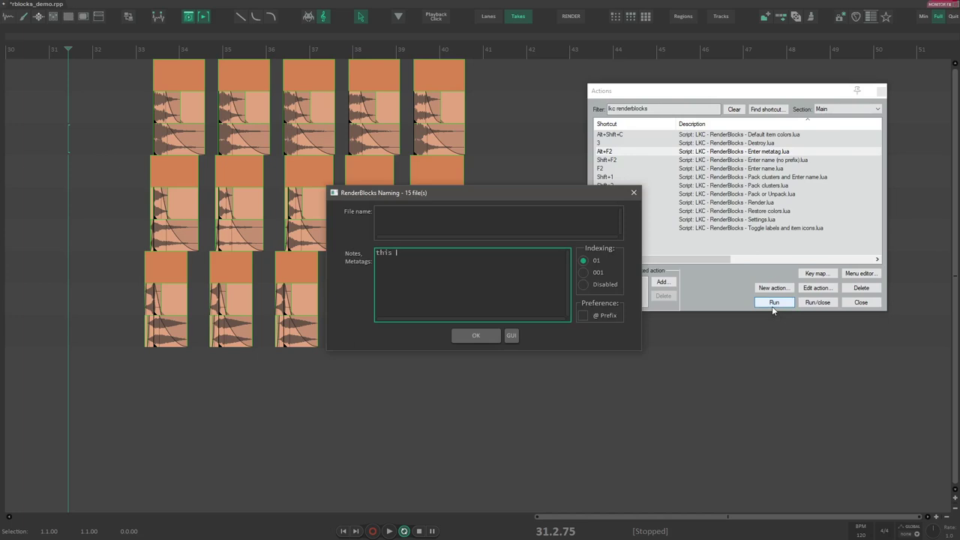
text(this is a comment)
key(Return)
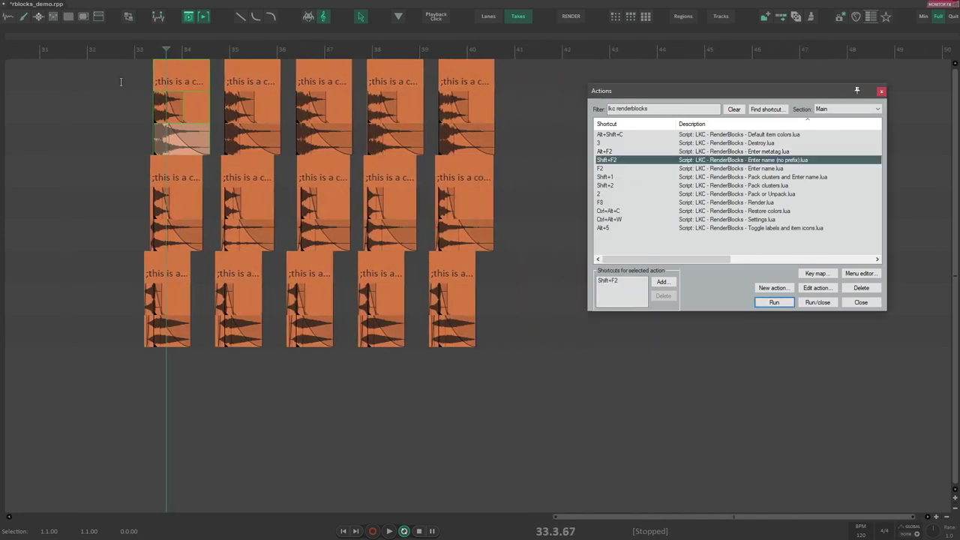
Name all 15 render blocks "ignore sfx" without the @ prefix, using 01-style indexing
drag(122, 77, 455, 286)
click(772, 303)
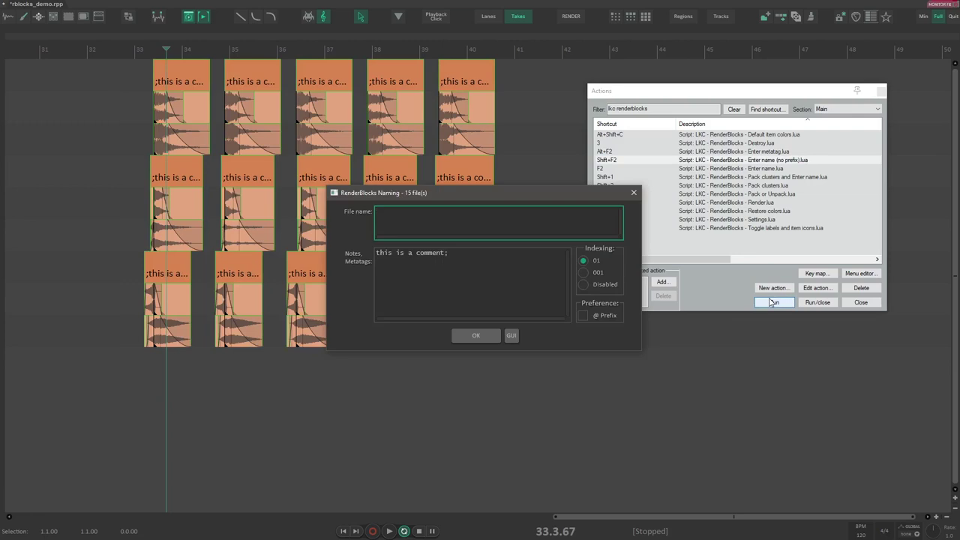
text(ignore sfx)
key(Return)
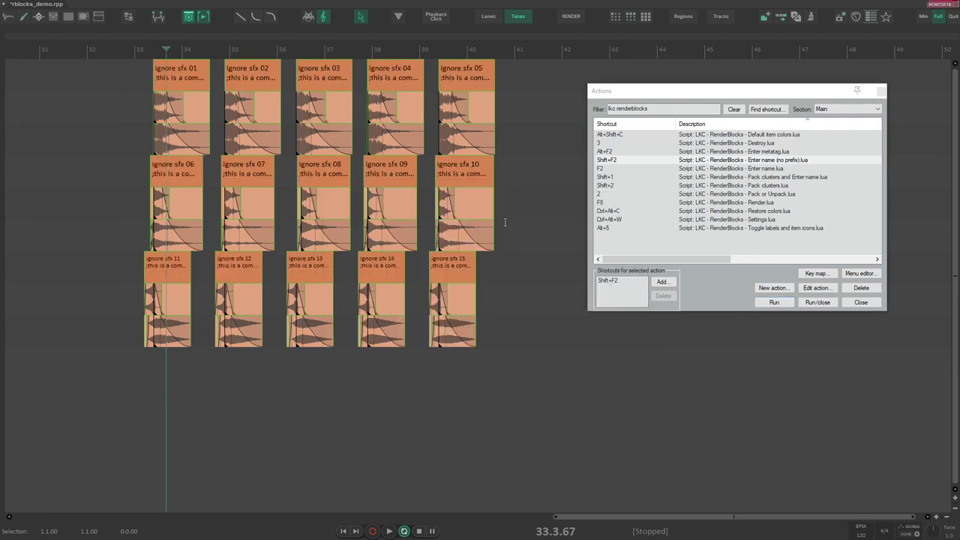
Rename all render blocks "sfx explosion" with the @ prefix, using the Enter name script
click(577, 20)
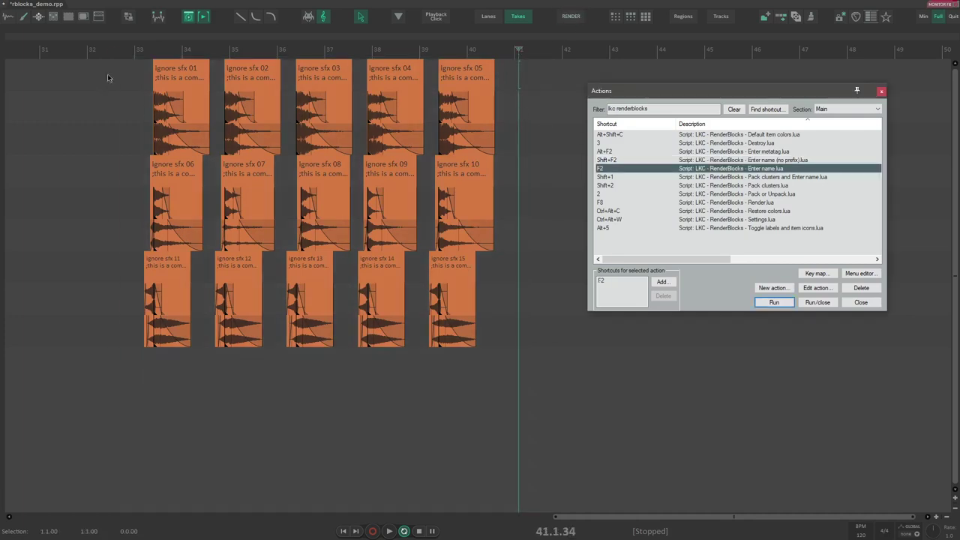
click(772, 302)
key(BackSpace)
text(sfx explosion)
key(Return)
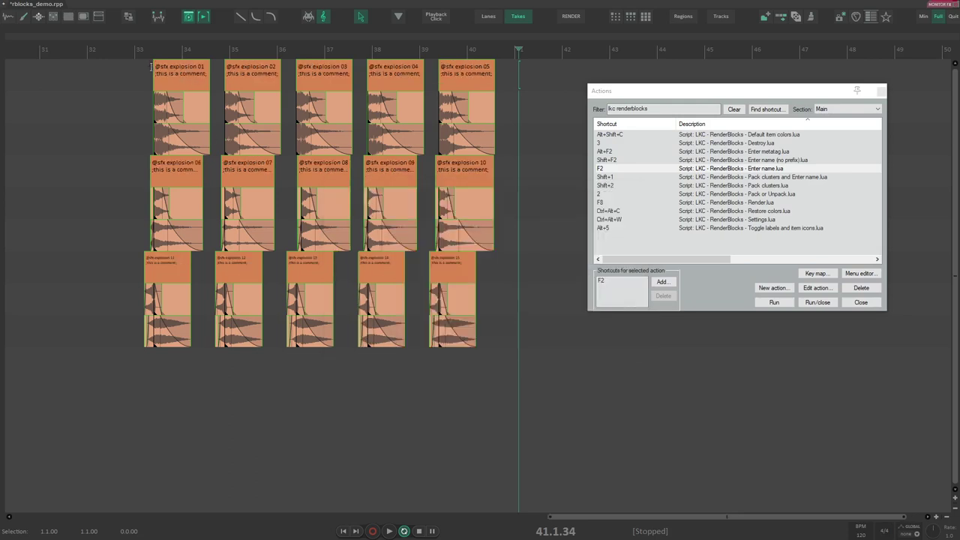
Destroy all the "sfx explosion" render blocks so only the plain item clusters remain
click(772, 177)
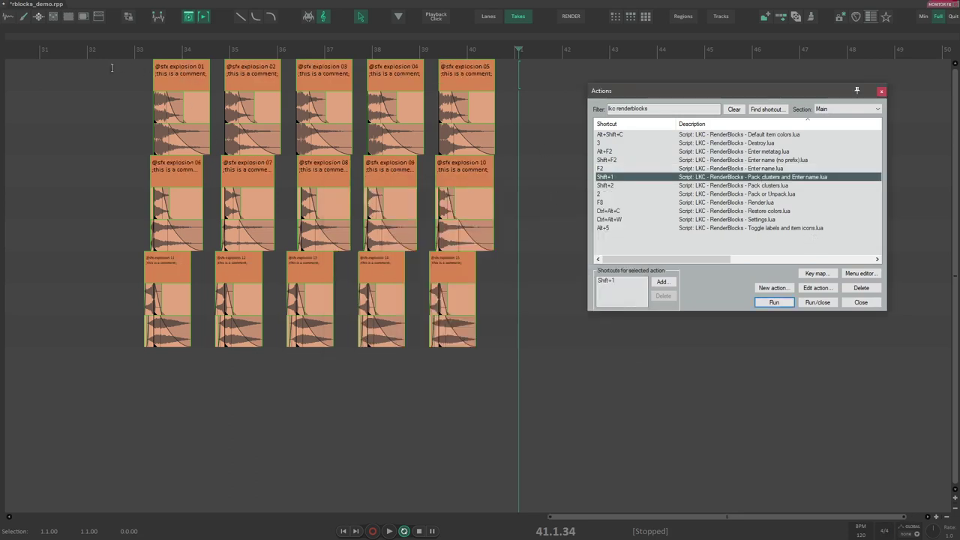
drag(113, 76, 549, 363)
key(3)
drag(116, 86, 510, 382)
click(772, 302)
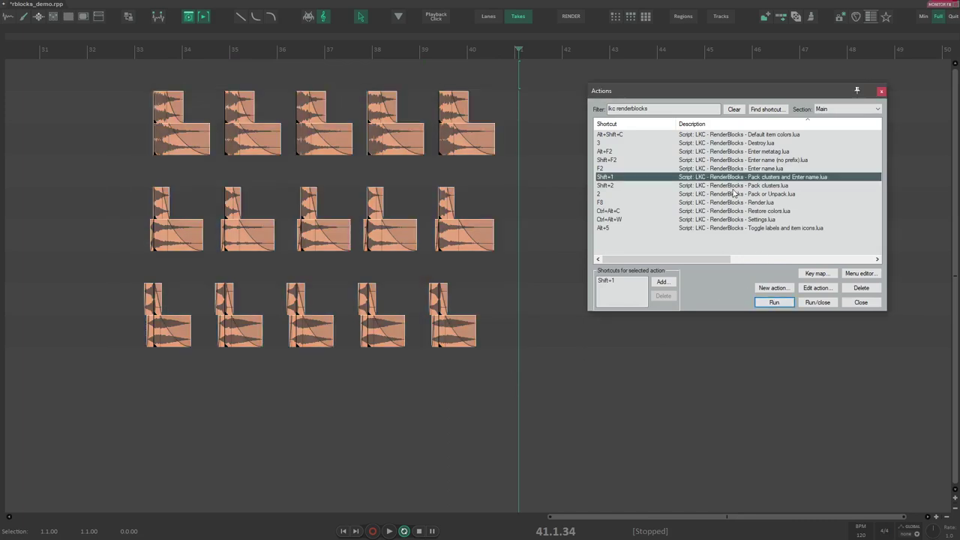
click(125, 172)
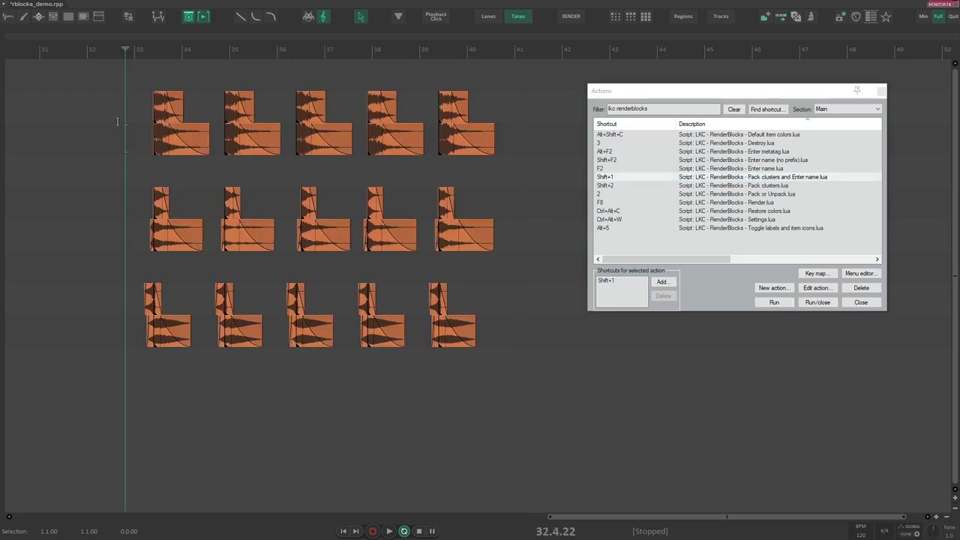
Run Pack clusters and Enter name on the items, naming the 15 render blocks "demo" with the @ prefix and 01-style indexing
click(733, 178)
click(765, 302)
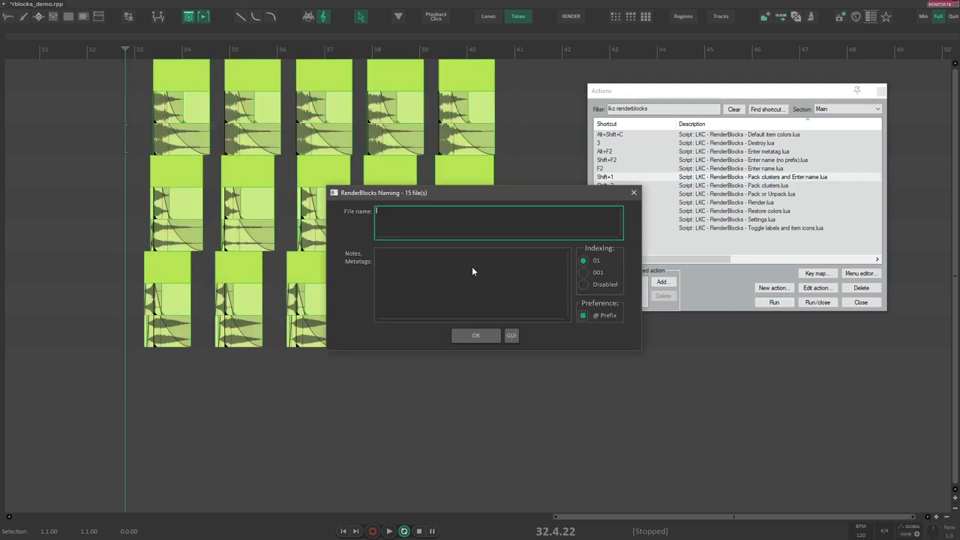
text(demo)
key(Return)
Pack the clusters one row at a time with Pack clusters, then select the render blocks in all three rows
key(shift+2)
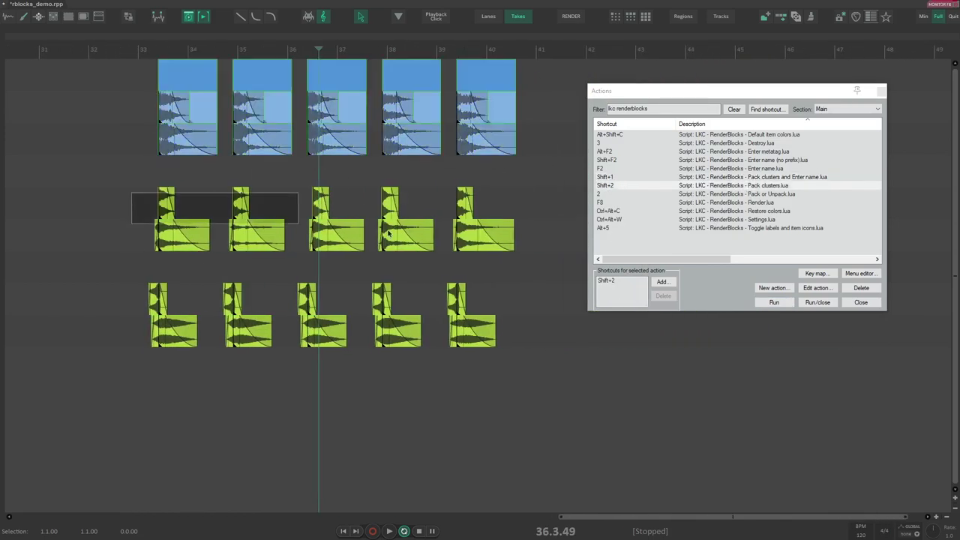
click(138, 139)
drag(127, 90, 557, 382)
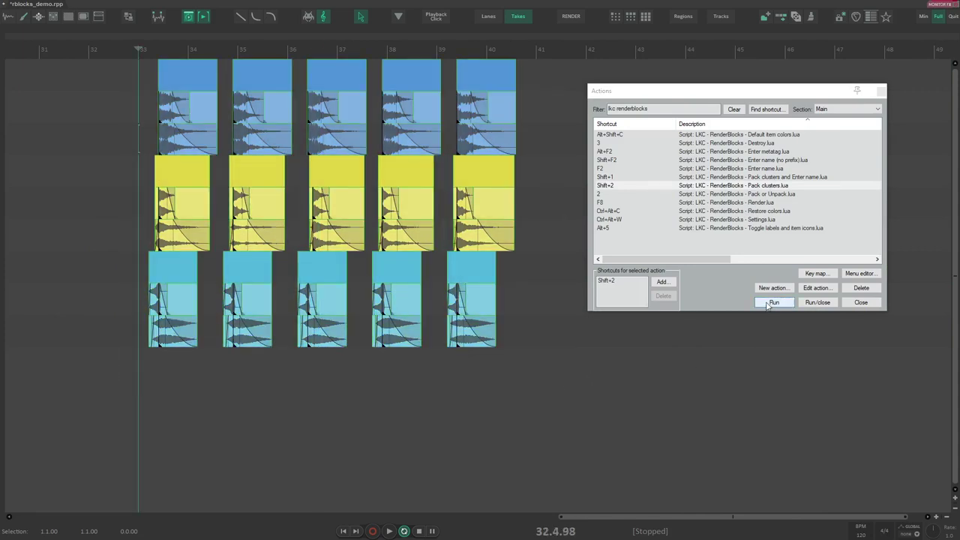
Name all 15 selected render blocks "explosion" with the @ prefix and 01-style indexing
key(F2)
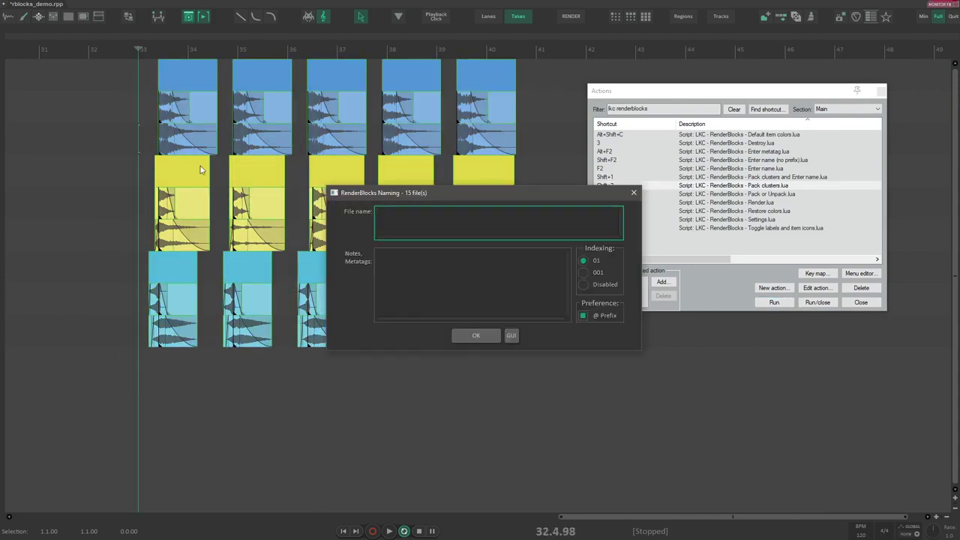
text(explosion)
key(Return)
click(168, 165)
scroll(412, 138, up, 3)
scroll(416, 175, down, 1)
scroll(421, 184, down, 3)
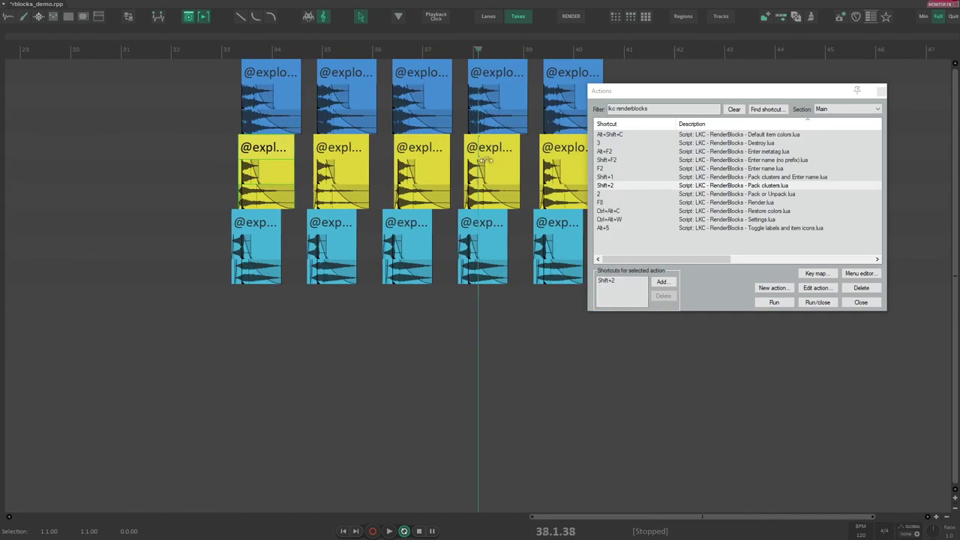
Run Pack clusters repeatedly on all the "explosion" render blocks to toggle them between packed and unpacked
drag(153, 69, 583, 286)
click(773, 302)
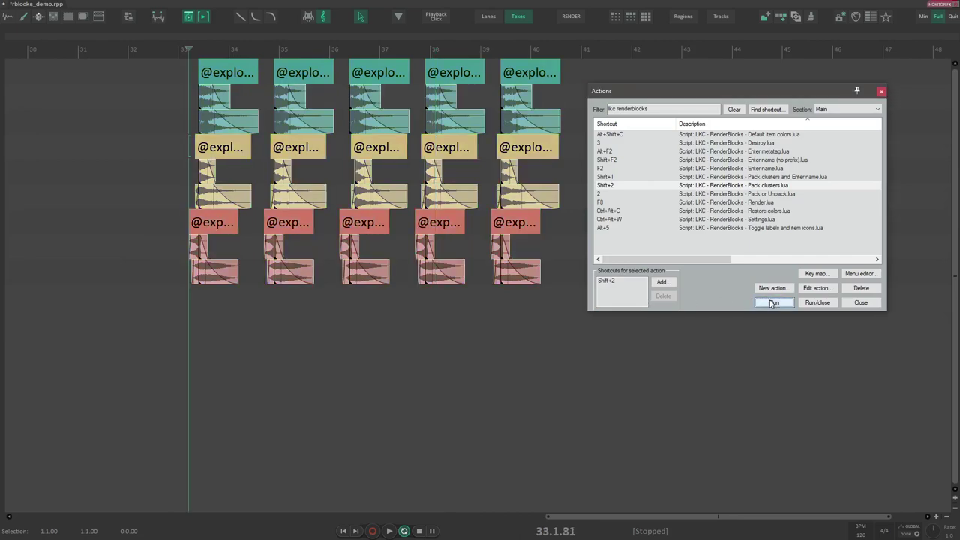
click(773, 302)
click(773, 302)
click(773, 302)
click(773, 302)
click(773, 302)
Split the lower item of the "explosion 10" cluster, separate its tail, and run Pack clusters on the last two middle-row clusters
scroll(487, 188, up, 4)
scroll(404, 197, up, 5)
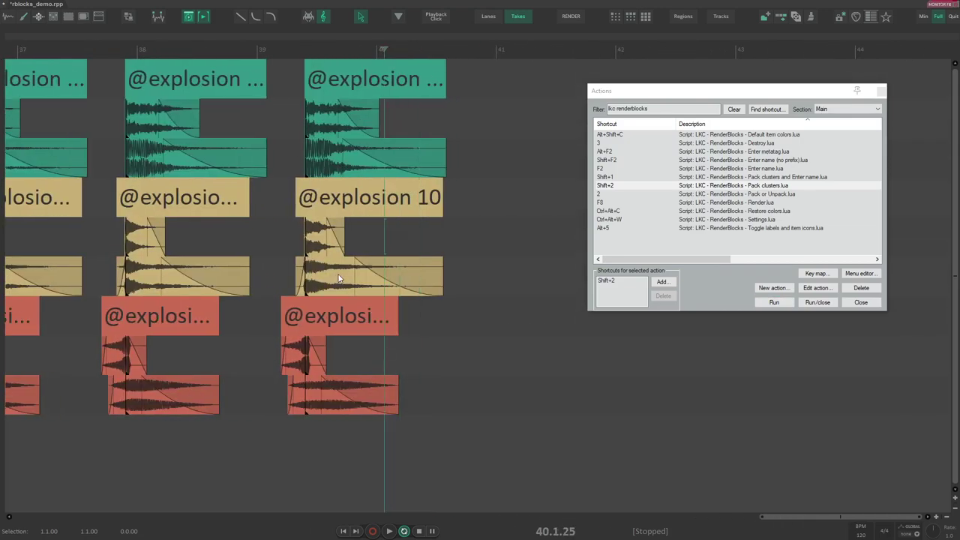
click(338, 279)
key(s)
drag(312, 270, 120, 196)
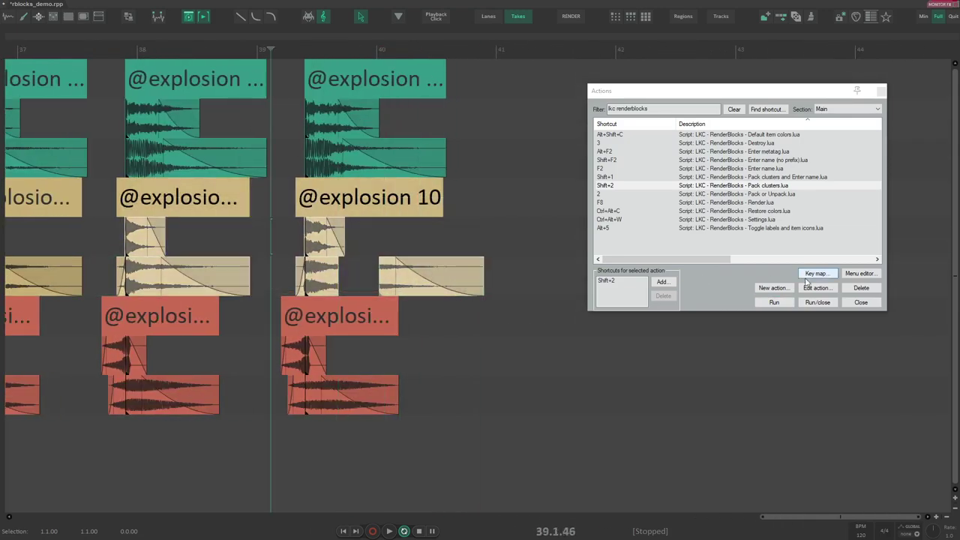
click(773, 302)
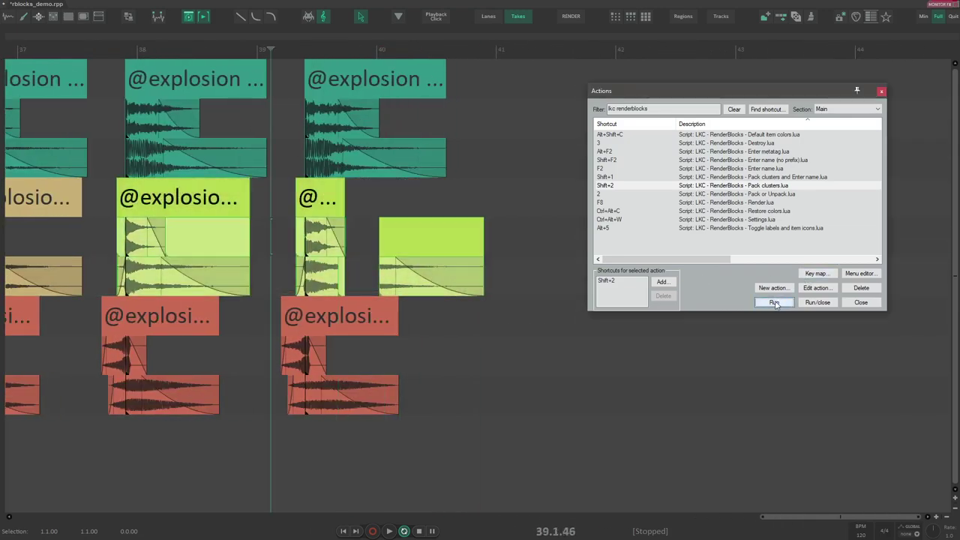
Undo the Pack clusters run on the split middle-row cluster
click(352, 234)
key(ctrl+z)
key(ctrl+z)
scroll(334, 238, down, 4)
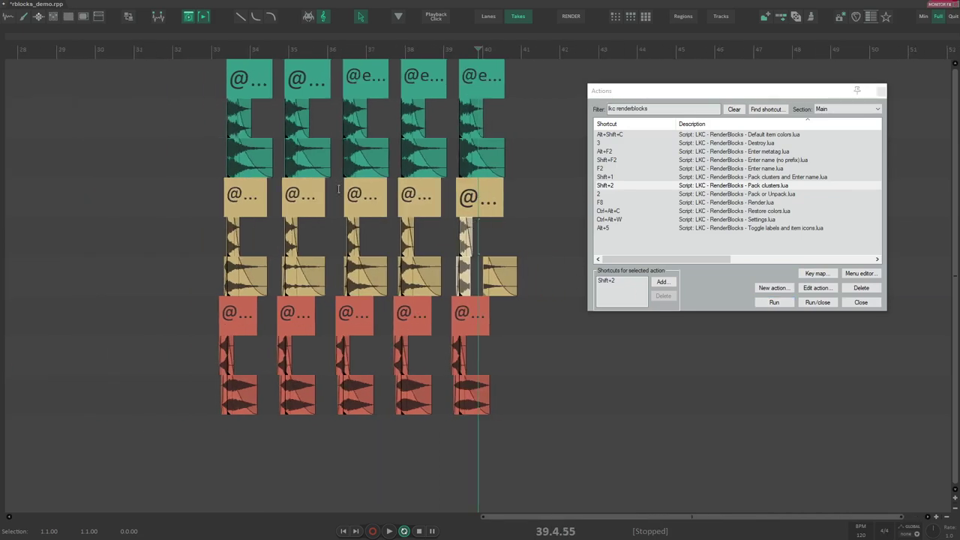
Run the Destroy script on all the render blocks and select the separated pieces of the split cluster
drag(193, 73, 577, 414)
key(3)
click(458, 206)
scroll(494, 225, up, 4)
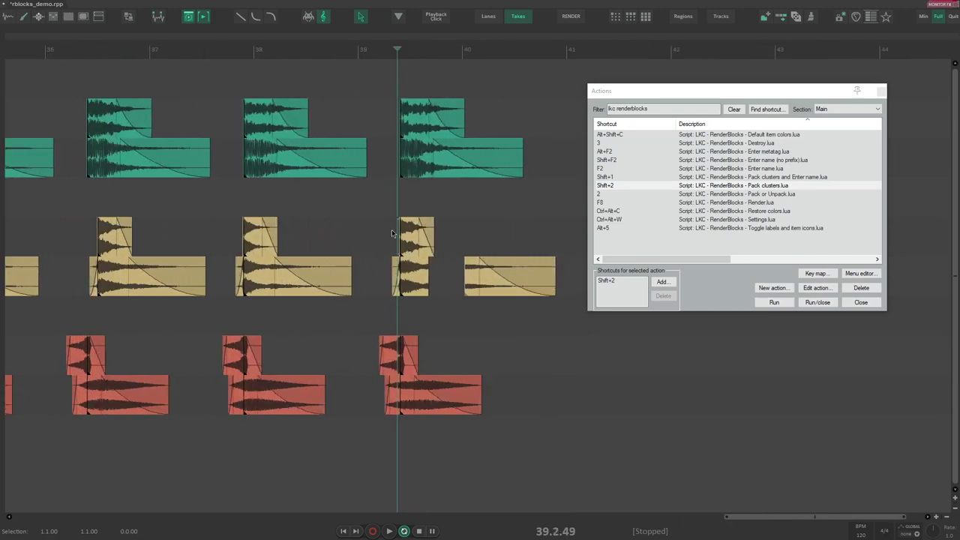
click(409, 247)
click(512, 292)
Undo the Destroy run to bring back the "explosion" render block labels
key(ctrl+z)
key(ctrl+z)
key(ctrl+z)
key(ctrl+z)
key(ctrl+z)
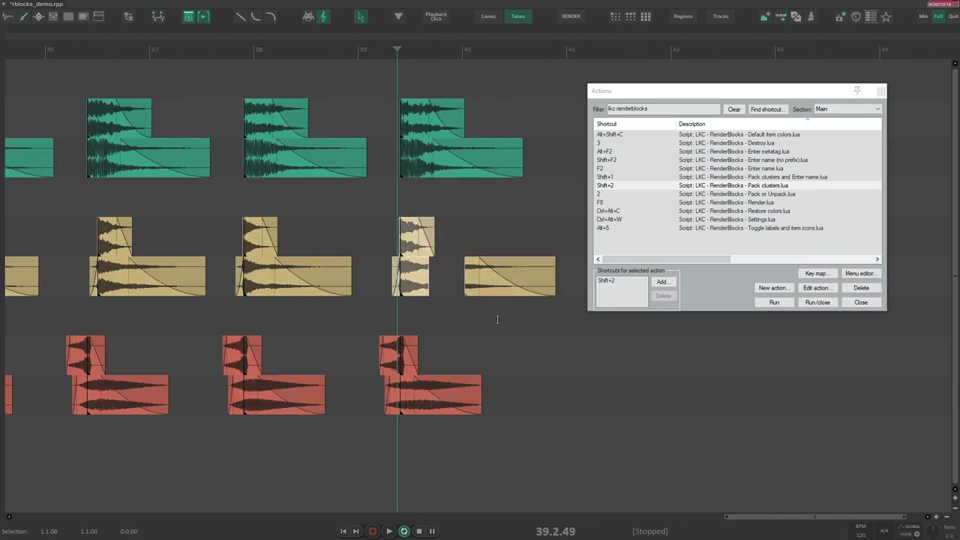
scroll(462, 218, down, 2)
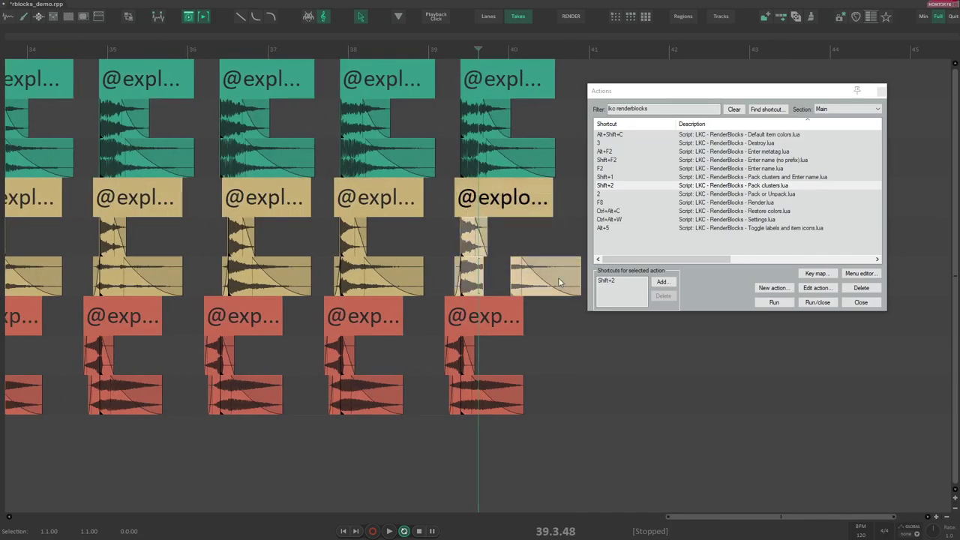
Pack all the "explosion" clusters together with Pack clusters
drag(462, 192, 559, 280)
key(shift+2)
scroll(461, 315, left, 1)
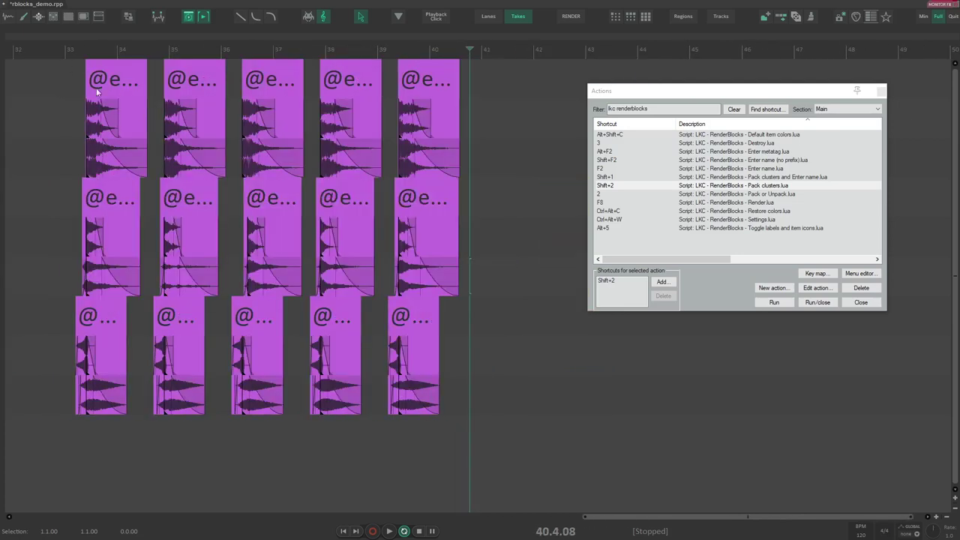
Set a time selection spanning all three rows of render blocks and run the Render script on it
drag(76, 50, 422, 50)
drag(498, 49, 535, 332)
scroll(308, 161, down, 1)
key(Escape)
click(97, 129)
key(Menu)
click(67, 115)
drag(49, 102, 479, 104)
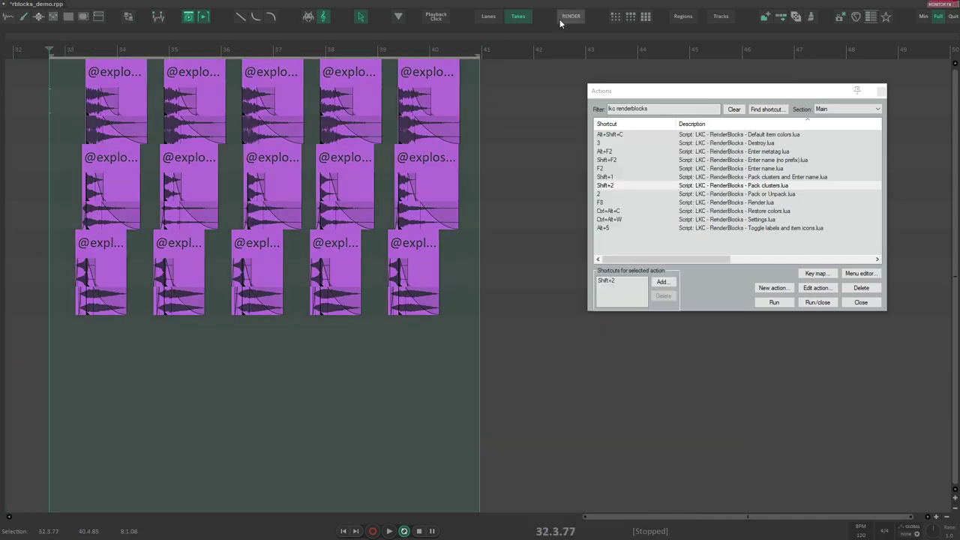
key(F8)
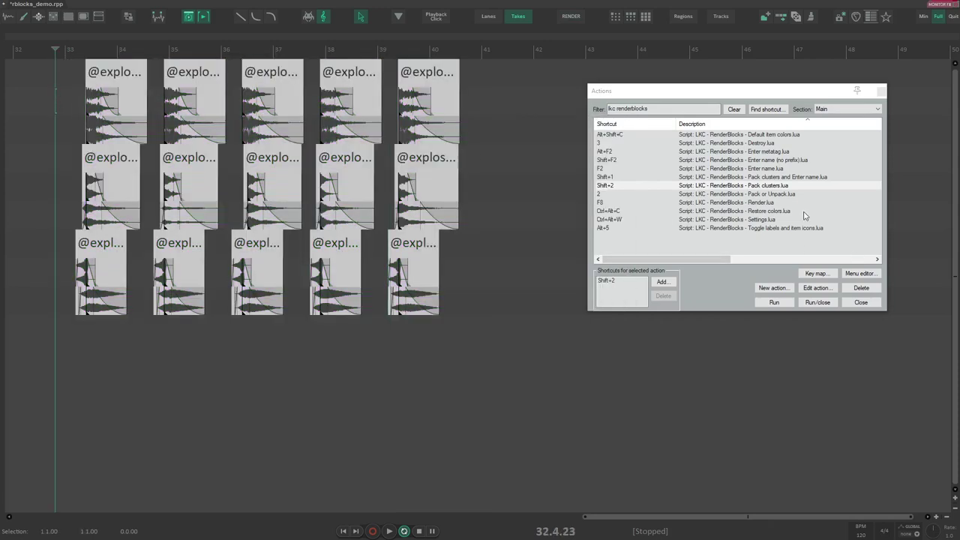
Run the Restore colors script on all the rendered blocks
click(750, 211)
drag(53, 75, 518, 322)
click(774, 302)
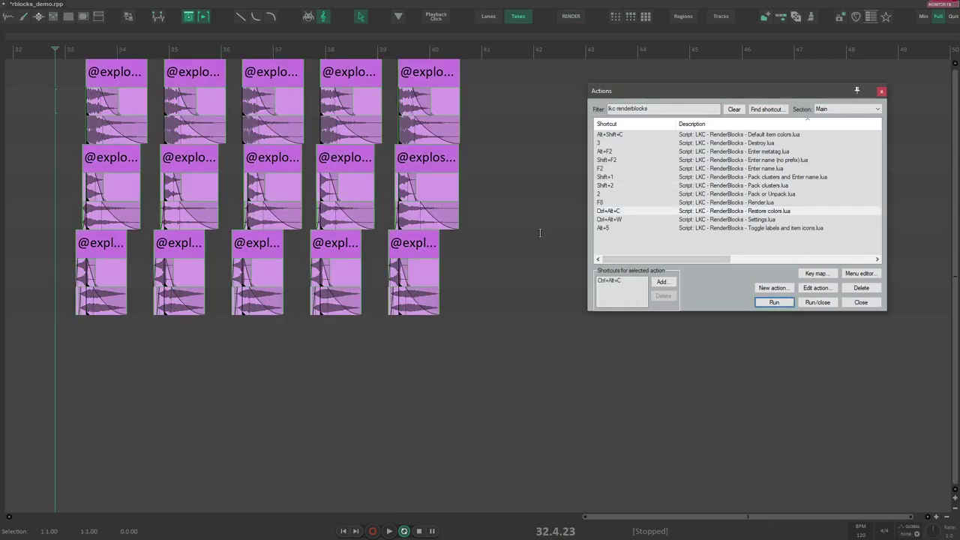
click(492, 214)
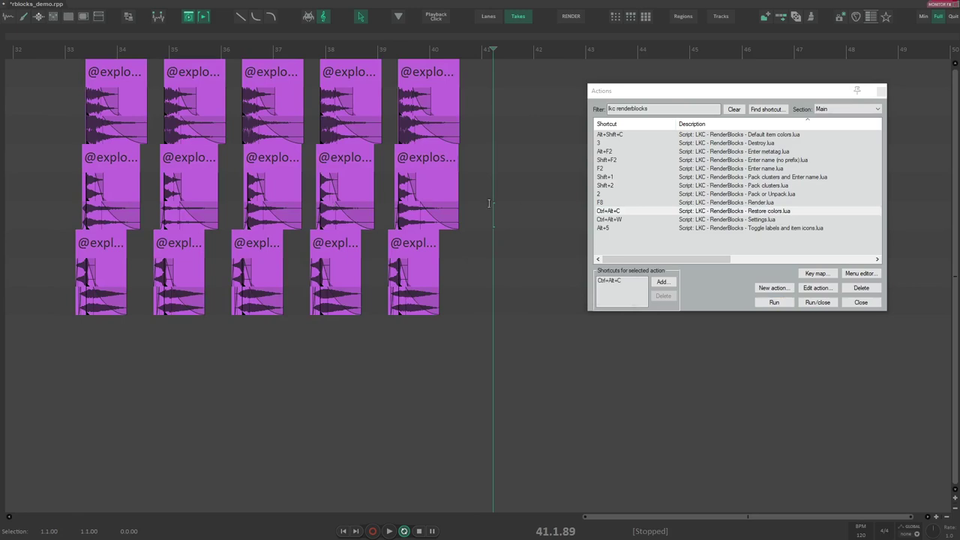
Select every item and apply the Default item colors script to the render blocks
key(ctrl+a)
click(92, 109)
key(alt+shift+c)
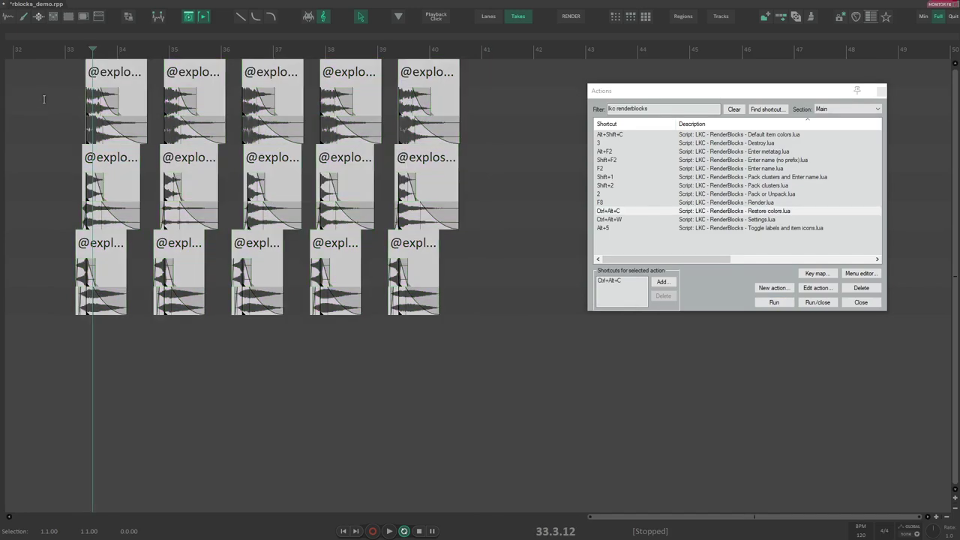
Open the LKC Render Blocks settings, view the export, naming and overwrite options, and close them
click(45, 100)
drag(69, 66, 466, 284)
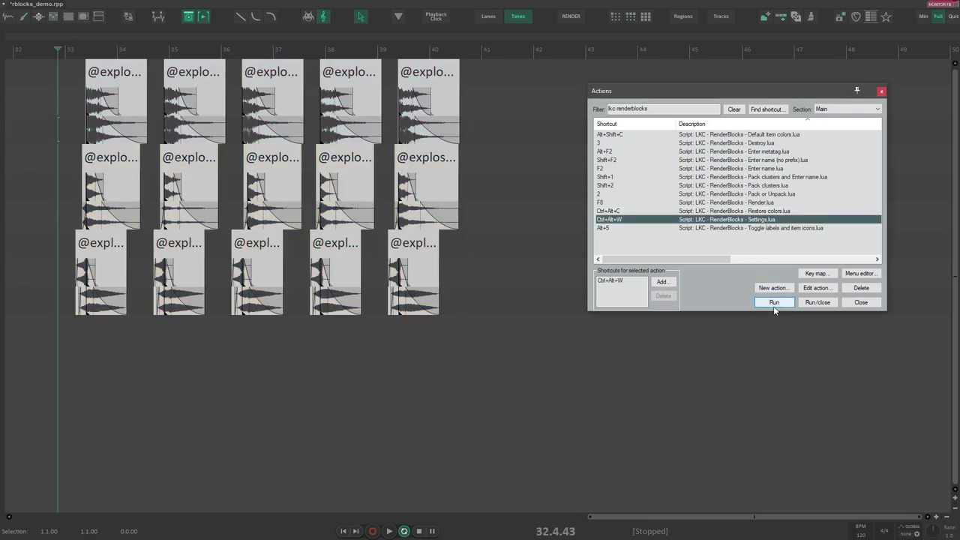
click(774, 304)
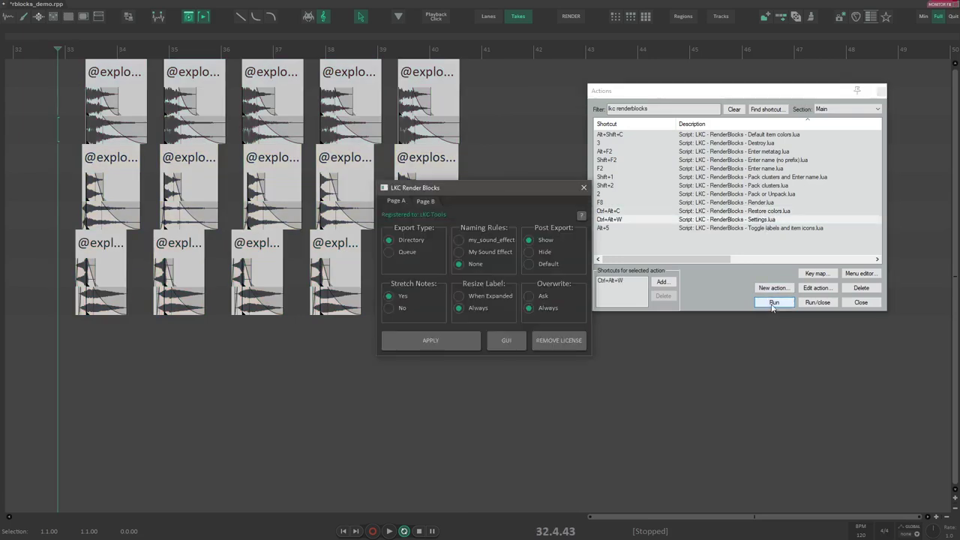
click(584, 187)
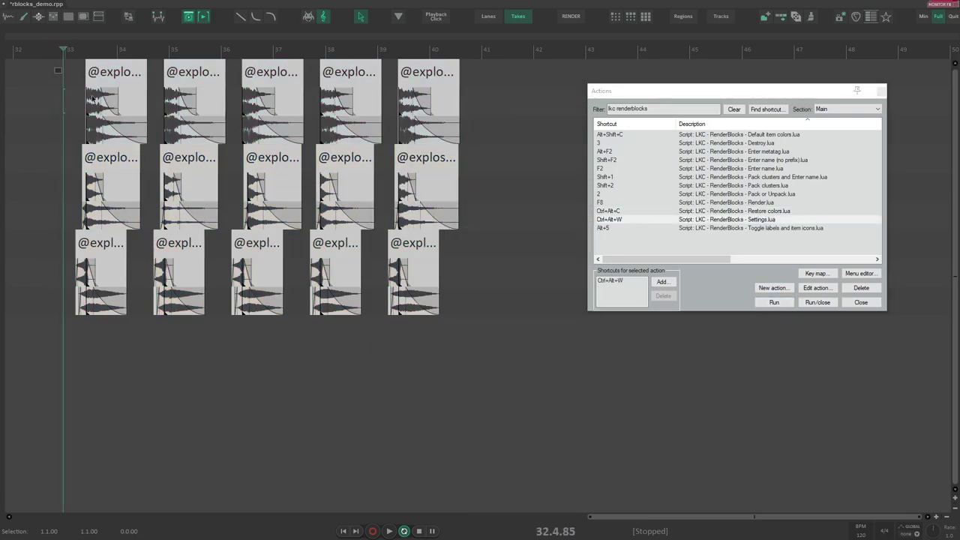
Run Toggle labels and item icons, and inspect the names and icons on the individual middle and lower row items
click(765, 229)
click(774, 302)
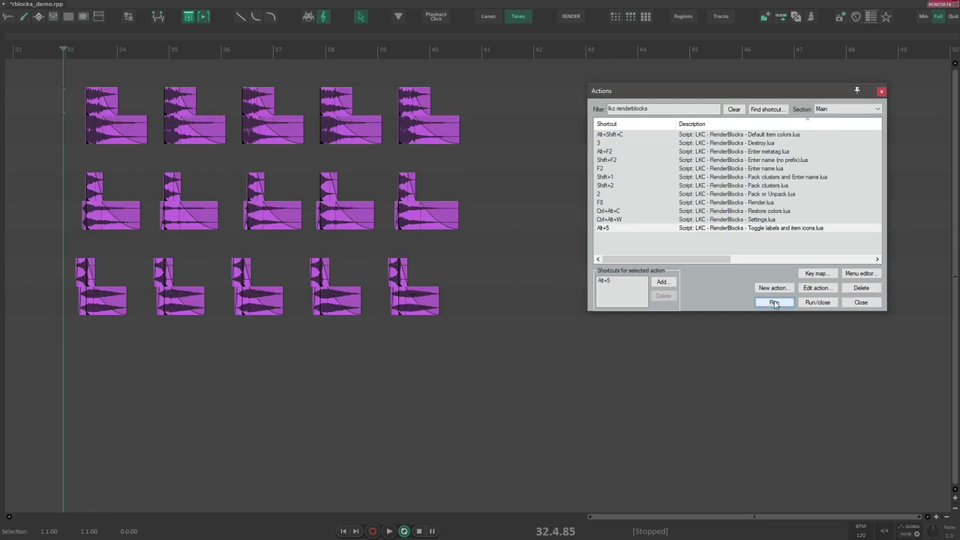
scroll(257, 204, up, 4)
click(257, 204)
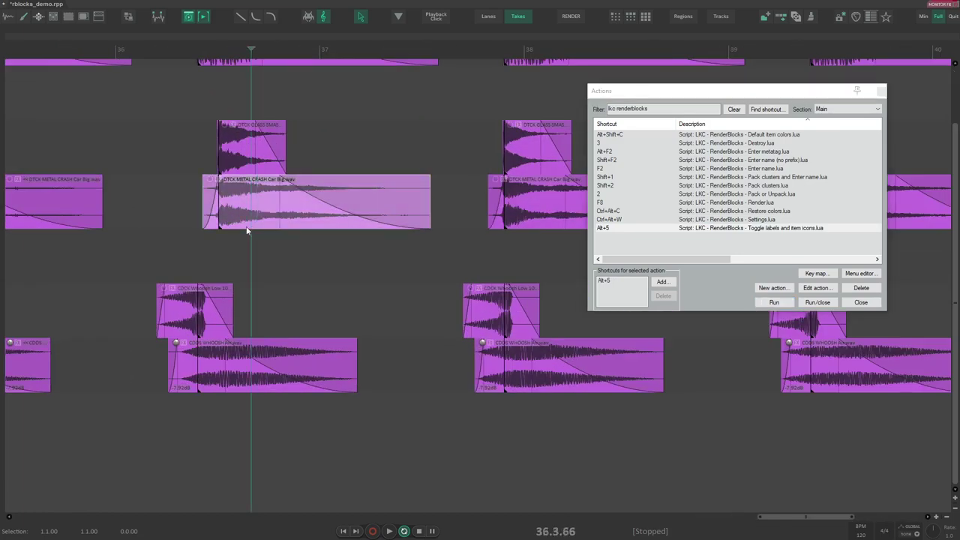
scroll(246, 231, down, 1)
click(488, 270)
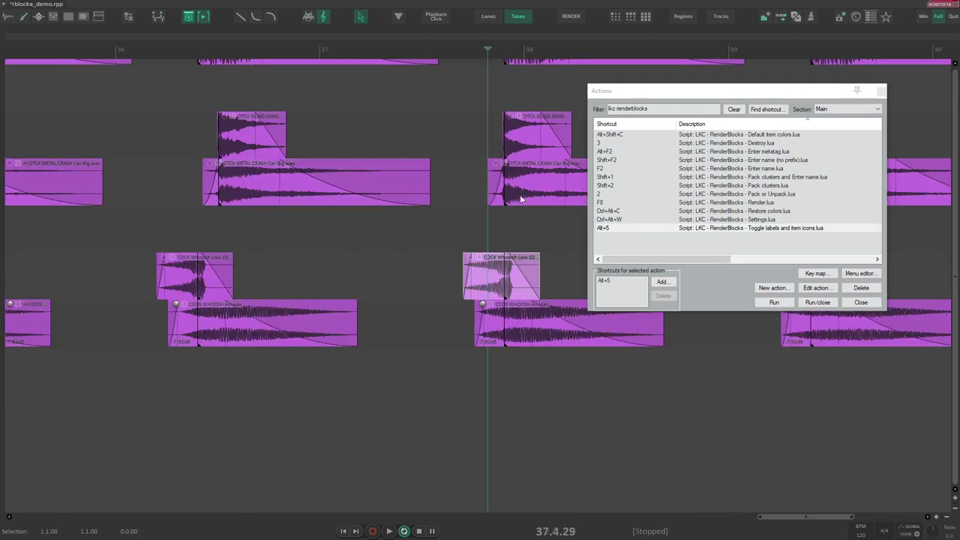
click(525, 183)
click(522, 139)
Pack all the clusters in the three rows into render blocks while item labels and icons are shown
click(776, 302)
scroll(444, 169, down, 5)
drag(443, 169, 336, 250)
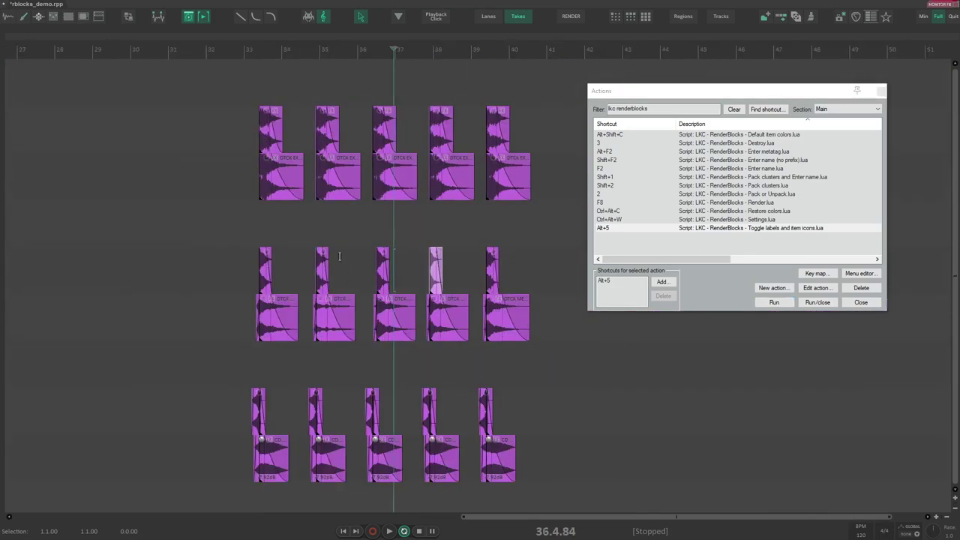
scroll(342, 255, down, 1)
drag(233, 114, 587, 424)
key(shift+2)
click(383, 167)
scroll(395, 167, down, 2)
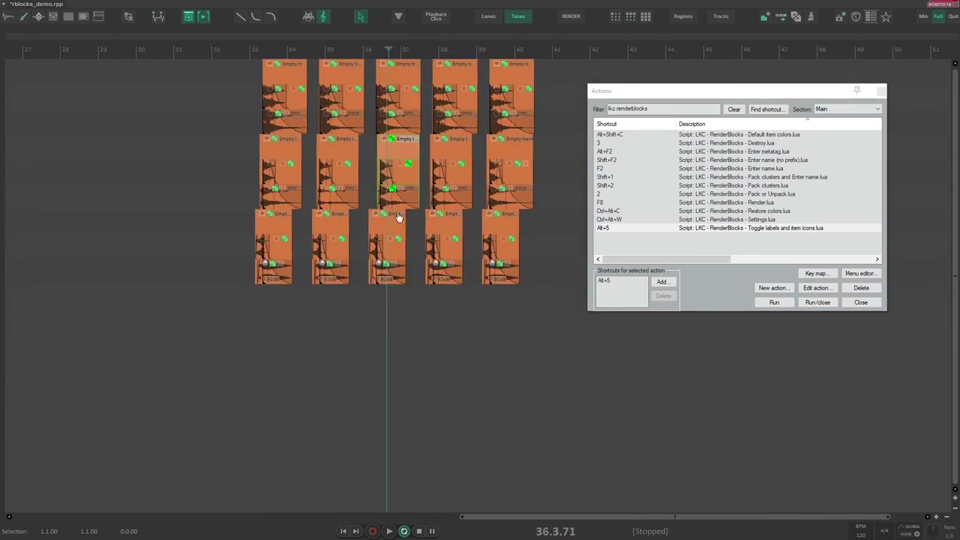
scroll(355, 225, up, 4)
click(327, 203)
scroll(405, 197, down, 3)
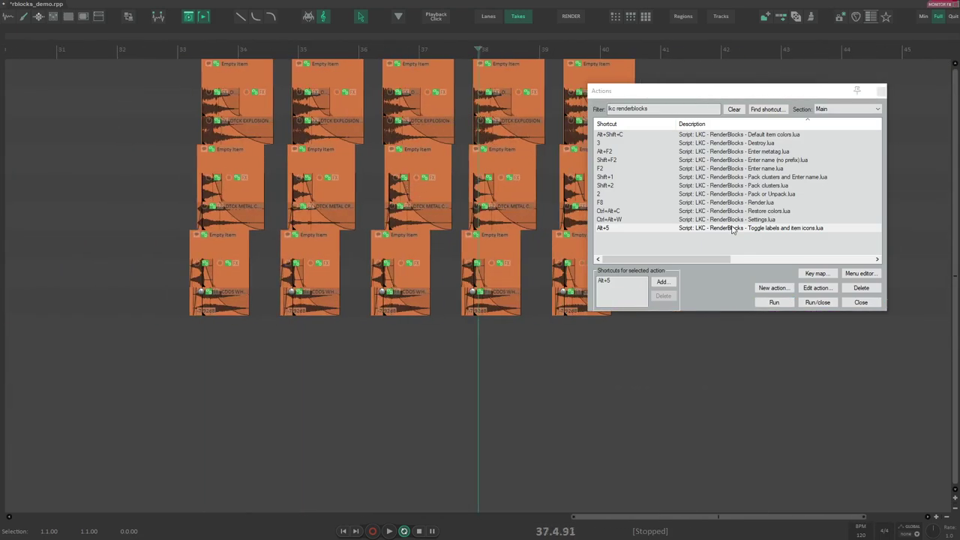
Run Toggle labels and item icons to hide the labels and icons on the packed render blocks
click(730, 228)
click(775, 303)
drag(423, 186, 302, 222)
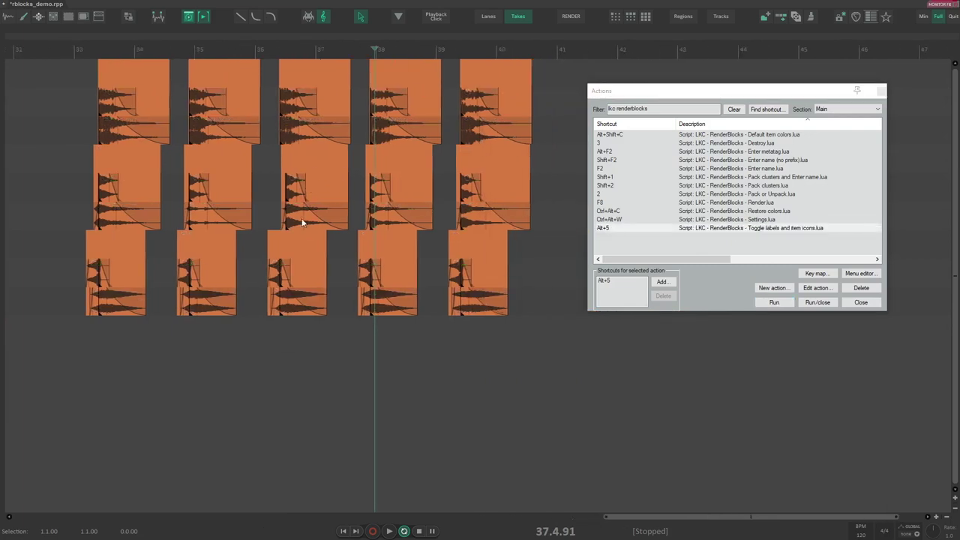
right_click(562, 319)
Name all 15 render blocks "info use" with the @ prefix and 01-style indexing
click(69, 60)
drag(69, 61, 548, 344)
key(F2)
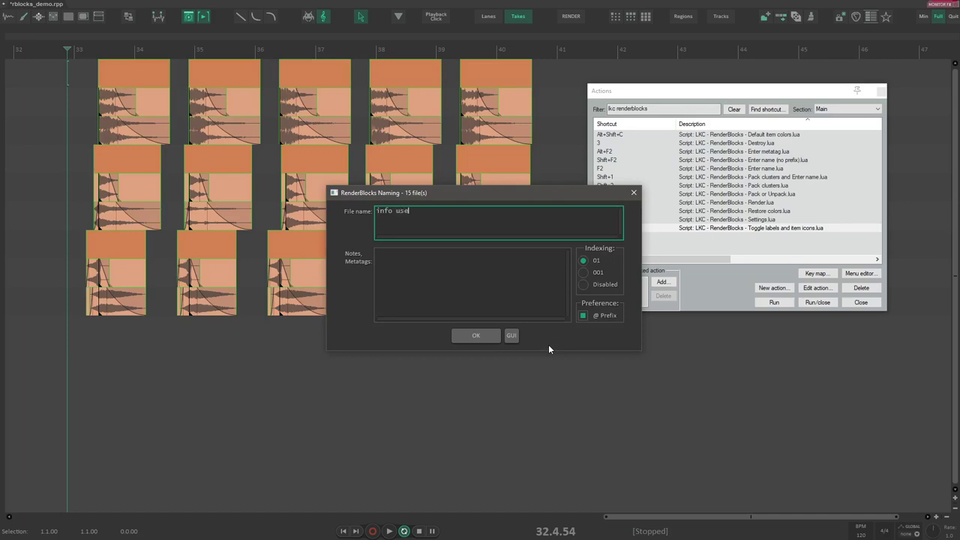
key(Return)
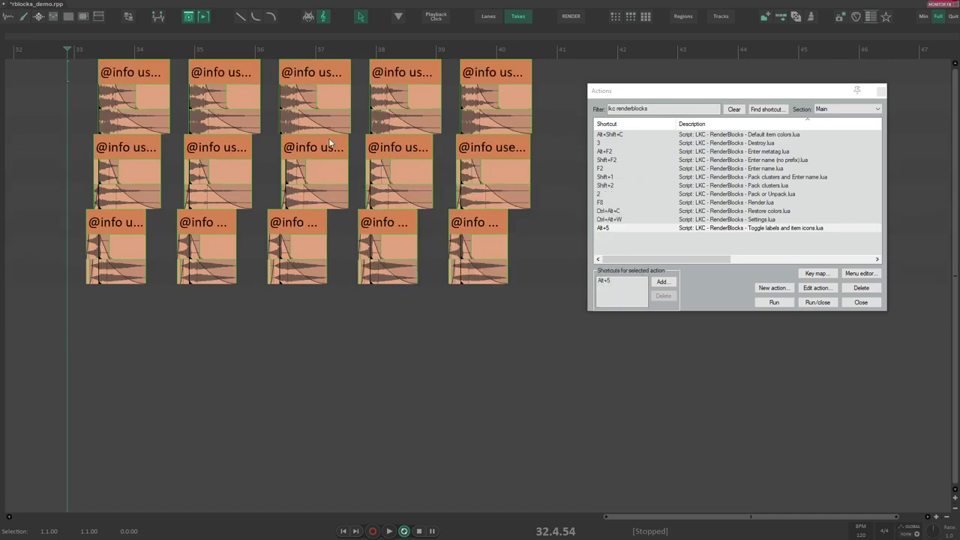
click(369, 93)
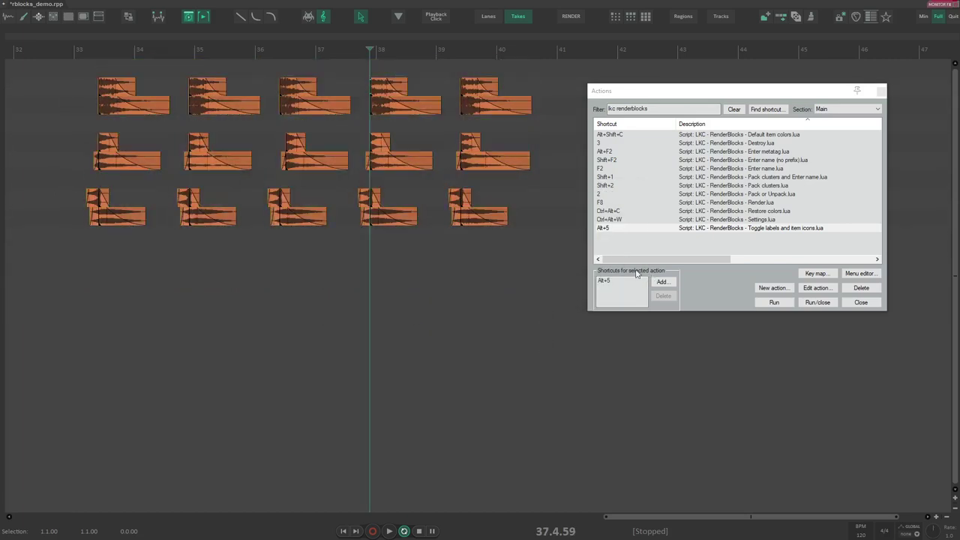